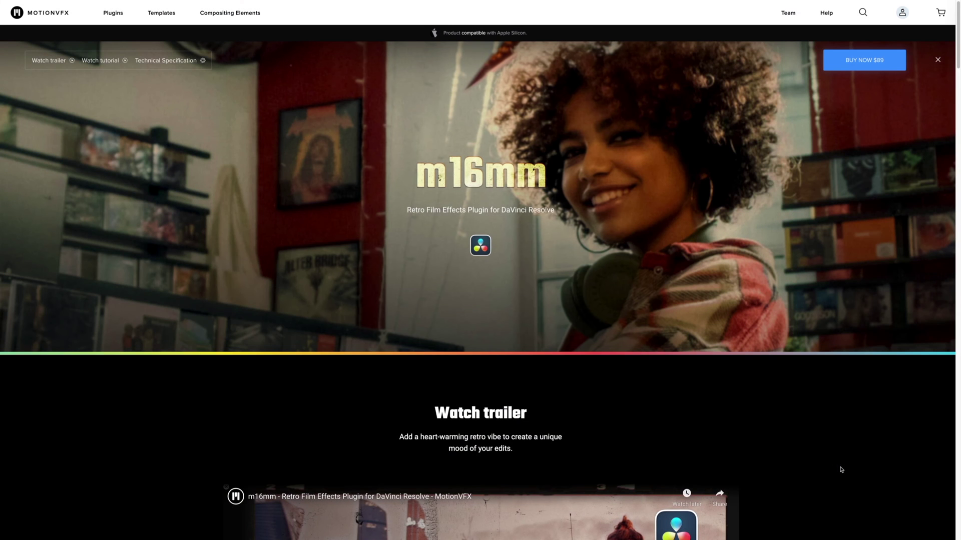
- Scroll the m16mm product page past the trailer, tutorial, feature carousel and presets grid
scroll(845, 474, "down", 7)
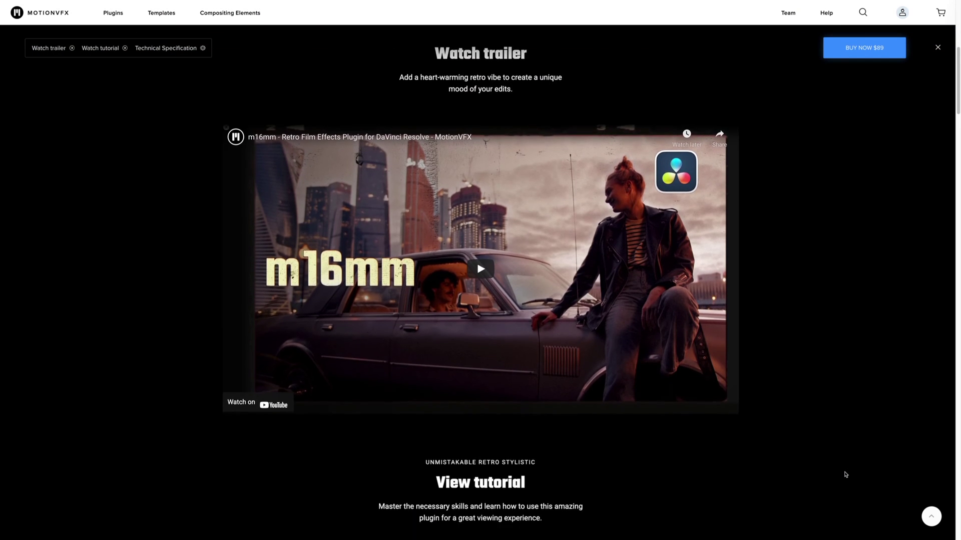
scroll(845, 474, "down", 3)
scroll(845, 474, "down", 10)
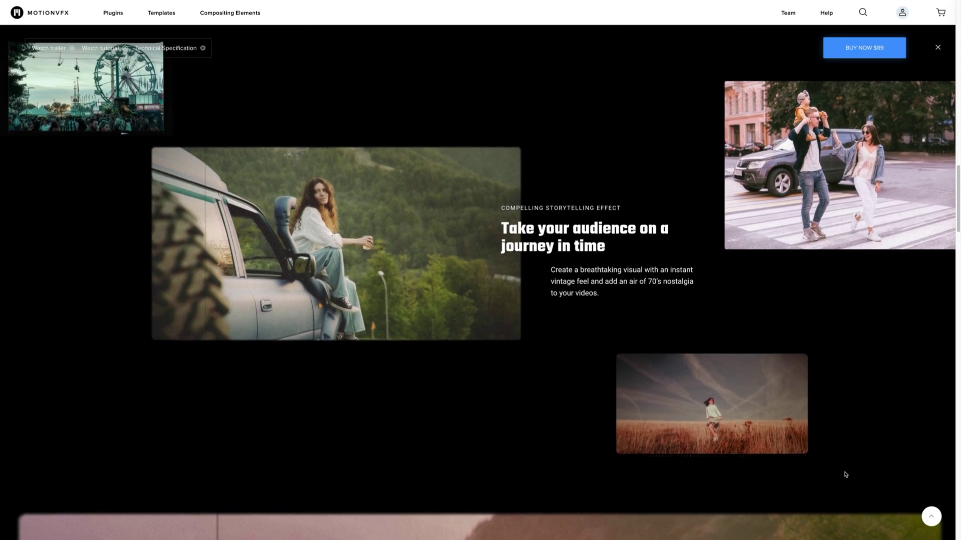
scroll(845, 474, "down", 8)
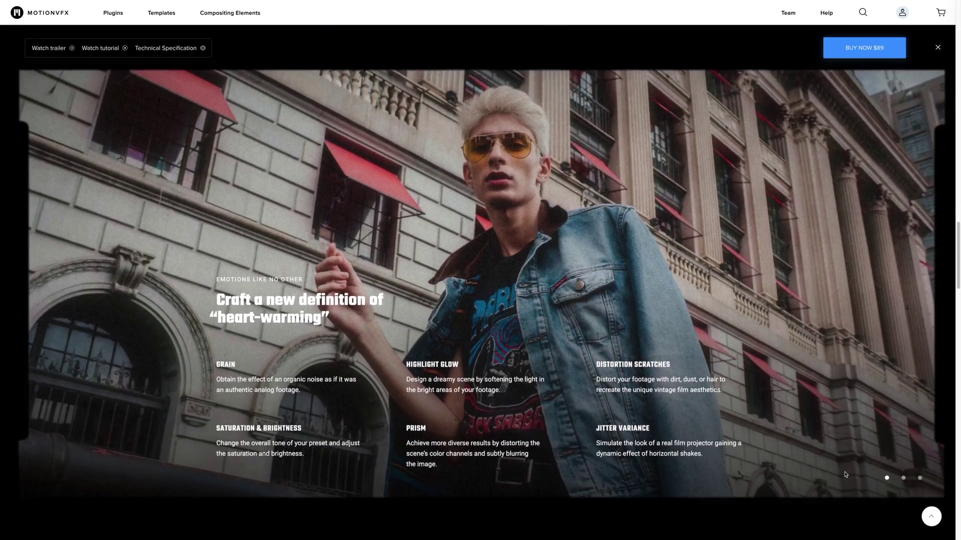
scroll(845, 475, "down", 3)
scroll(845, 475, "down", 8)
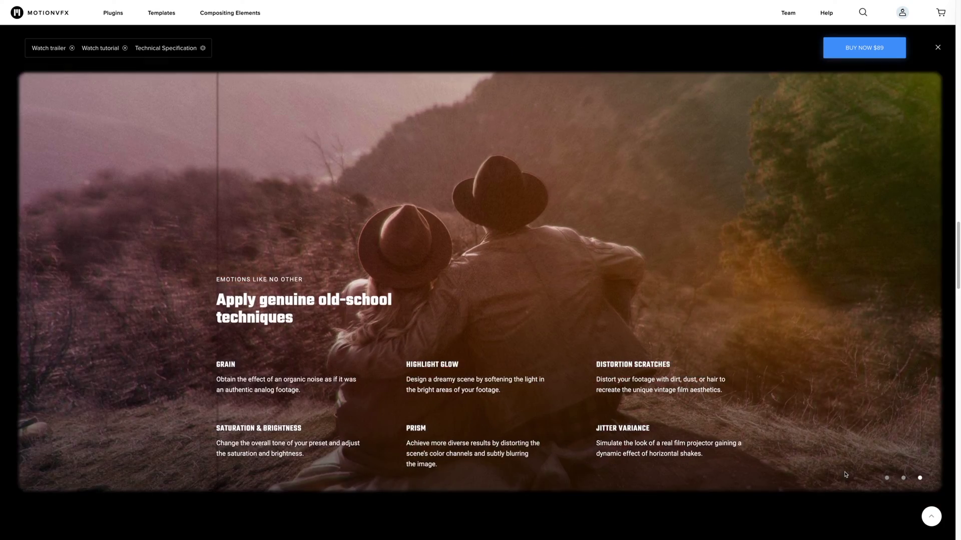
scroll(812, 207, "down", 8)
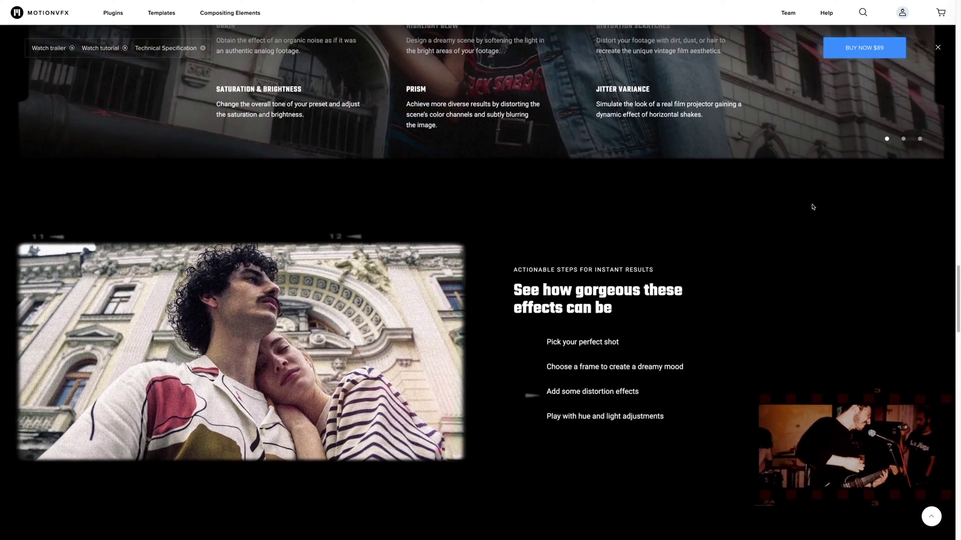
scroll(812, 207, "down", 5)
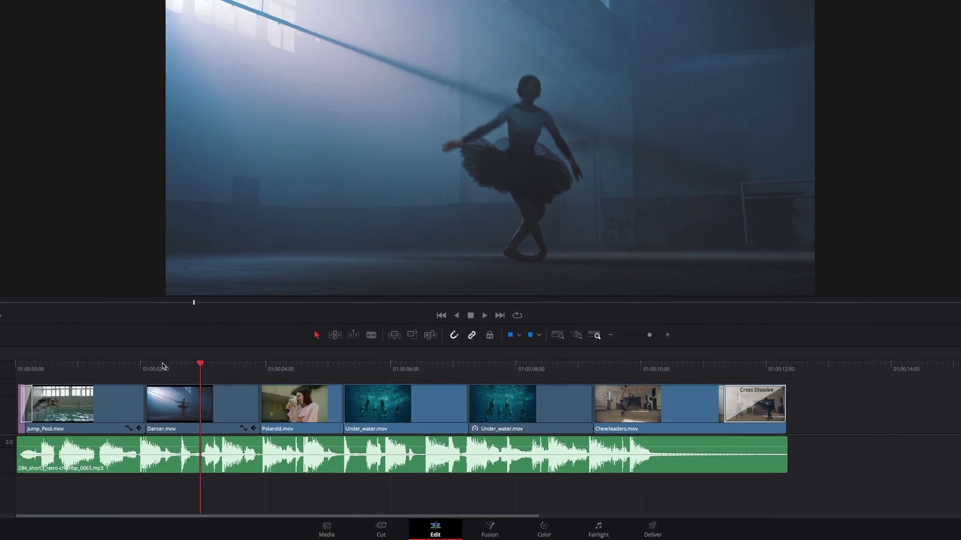
- Play the timeline from the start to preview the edit, then stop
left_click(90, 398)
key("space")
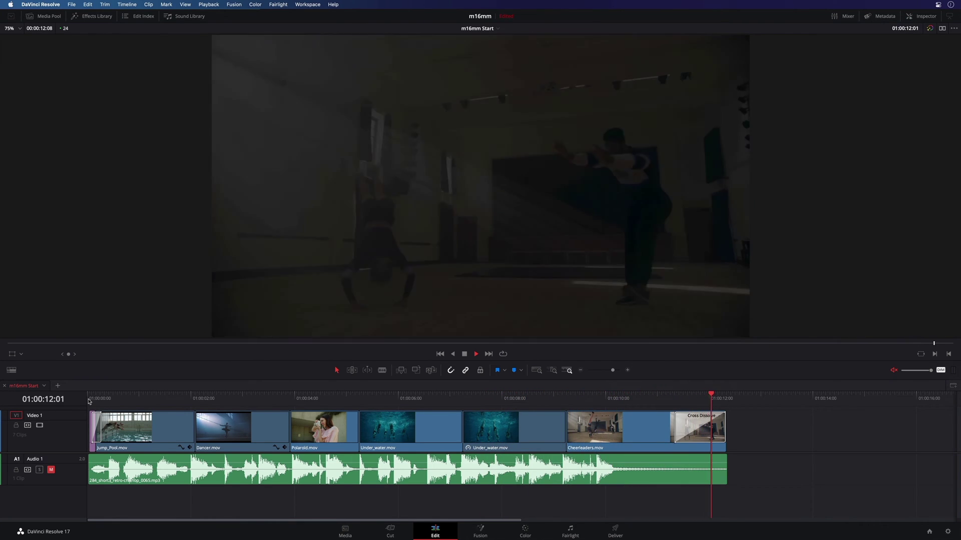
key("space")
- Select the Jump_Pool.mov clip and bring up the Effects Library
left_click(115, 397)
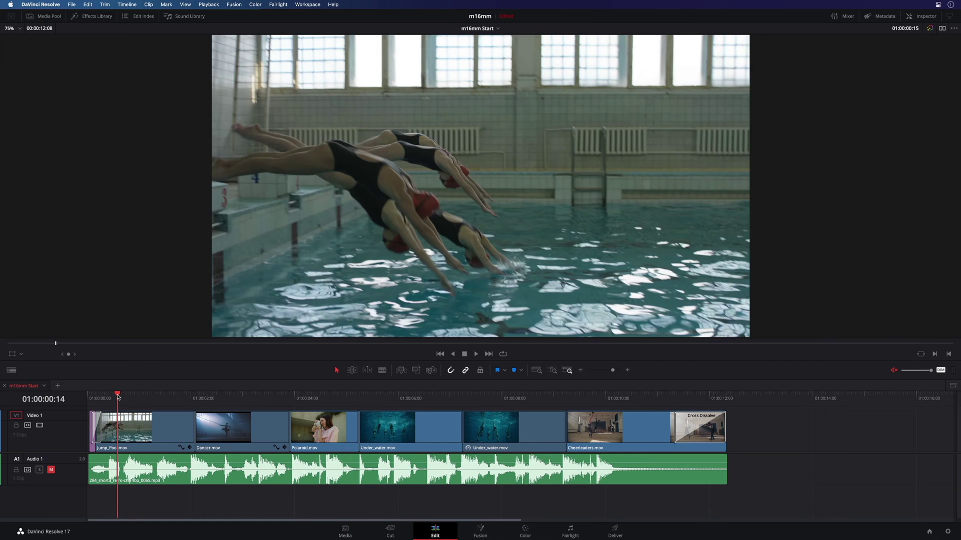
left_click(121, 426)
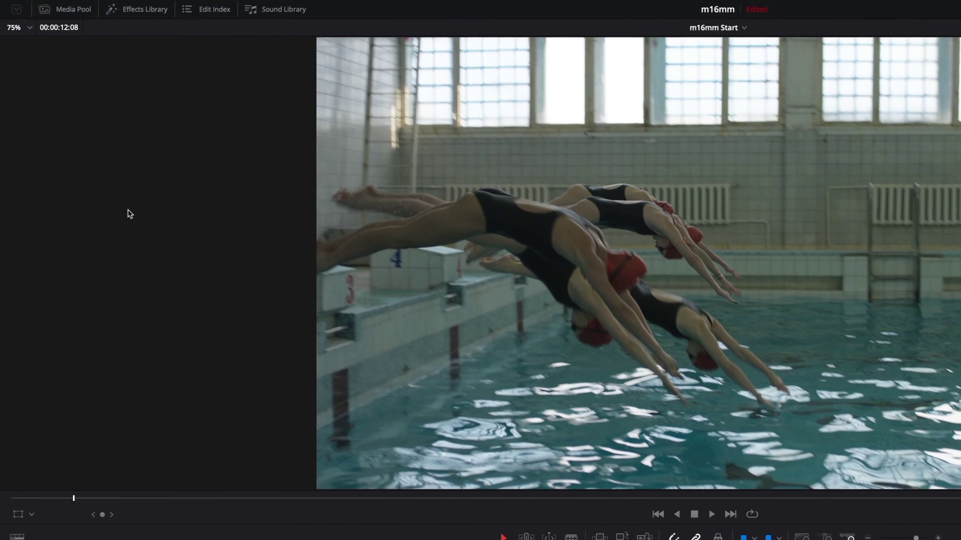
left_click(141, 11)
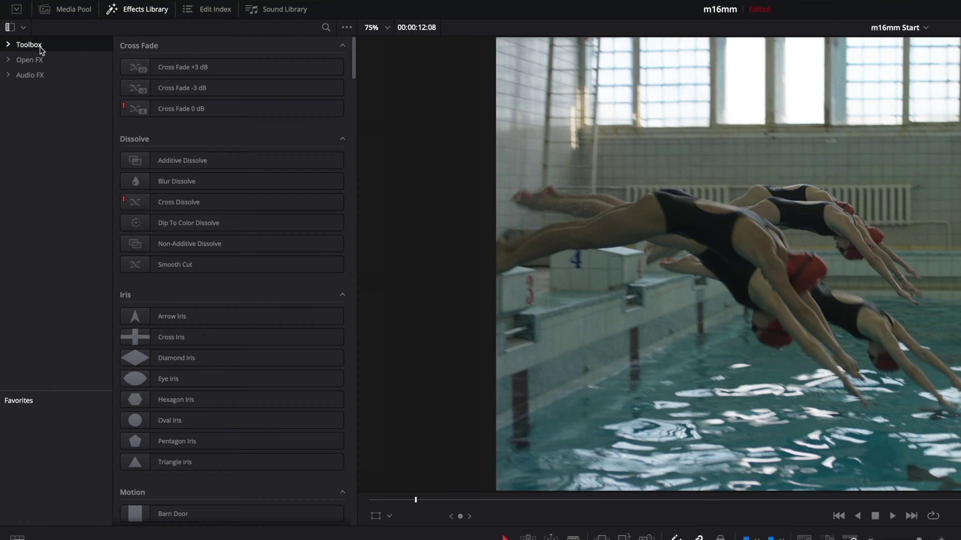
- Expand Toolbox > Effects and scroll down to the m16mm film-look presets
left_click(9, 44)
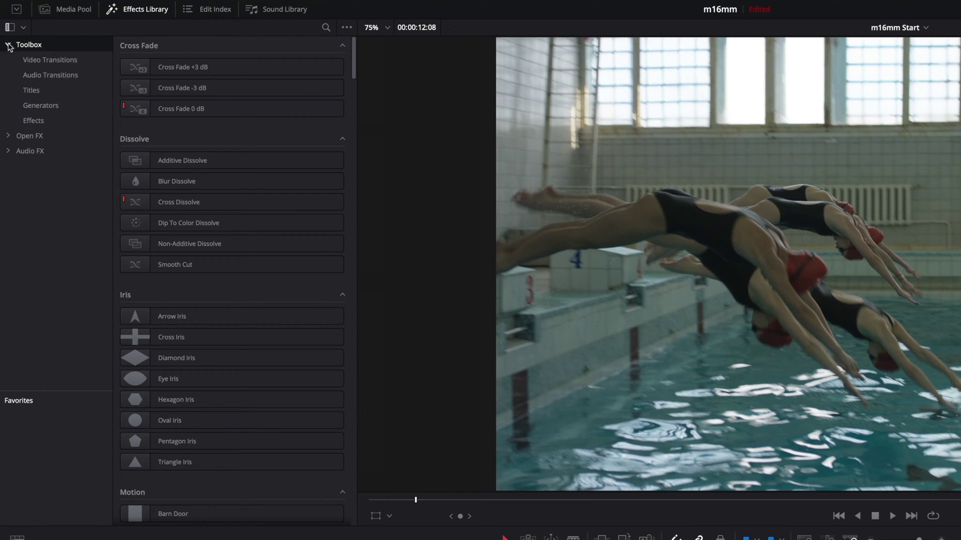
left_click(31, 121)
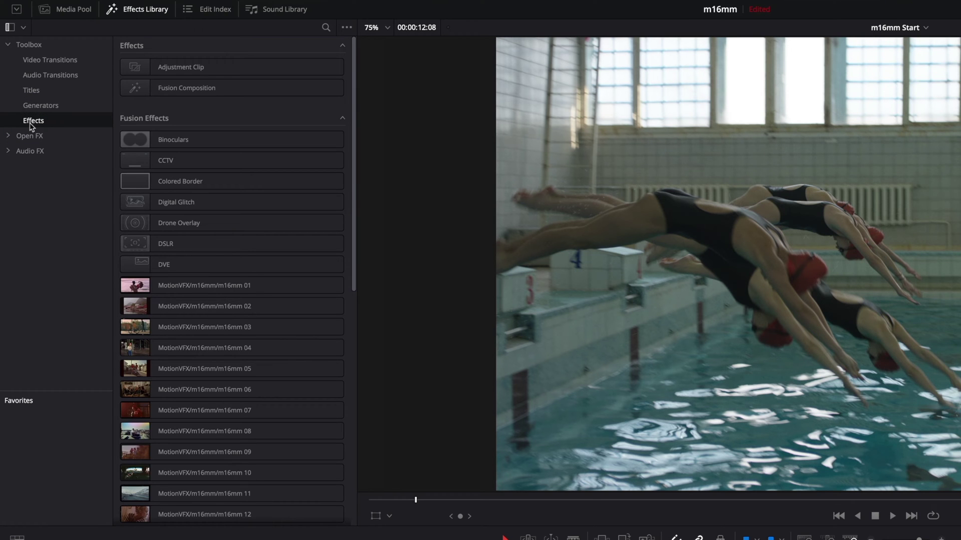
left_click_drag(354, 184, 282, 303)
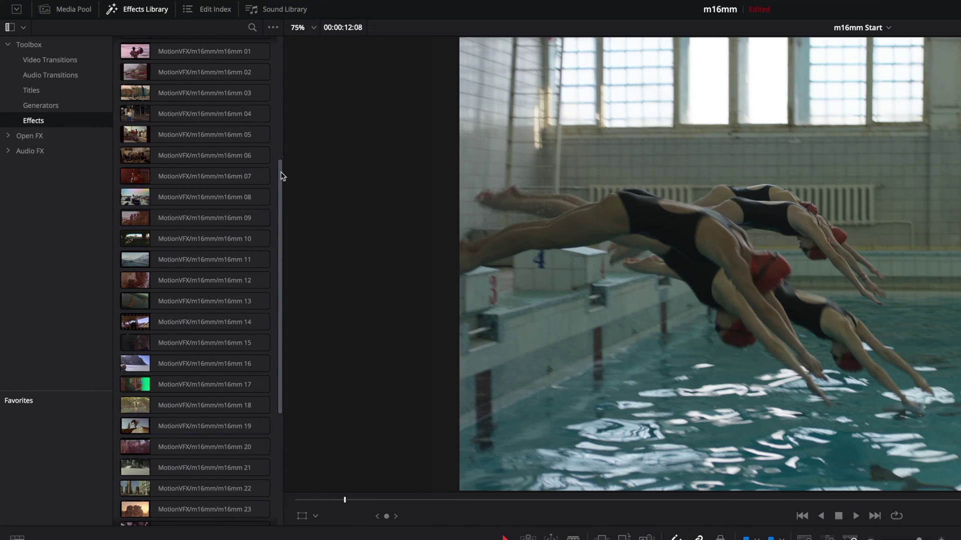
left_click_drag(281, 175, 280, 266)
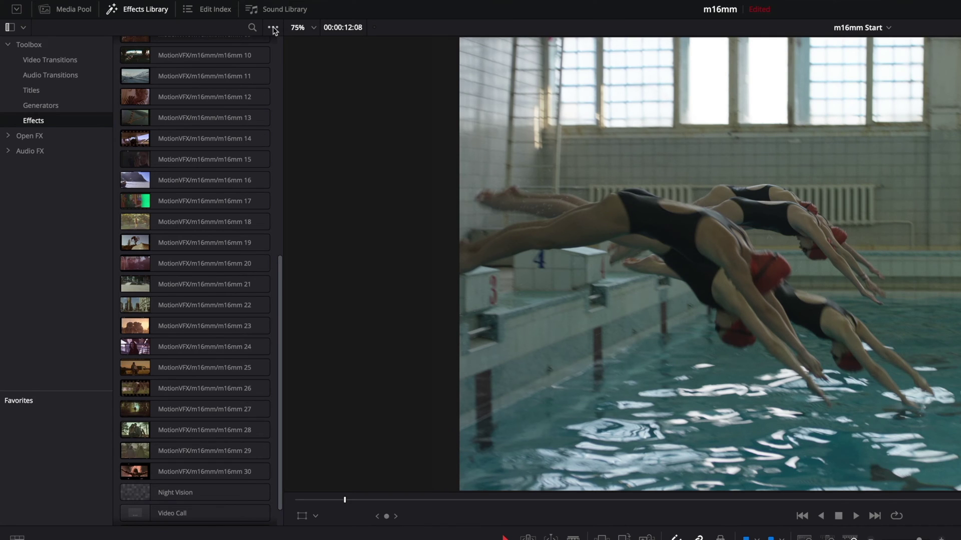
- Enable Hover Scrub Preview in the library options and add m16mm 26 to Favorites
left_click(273, 28)
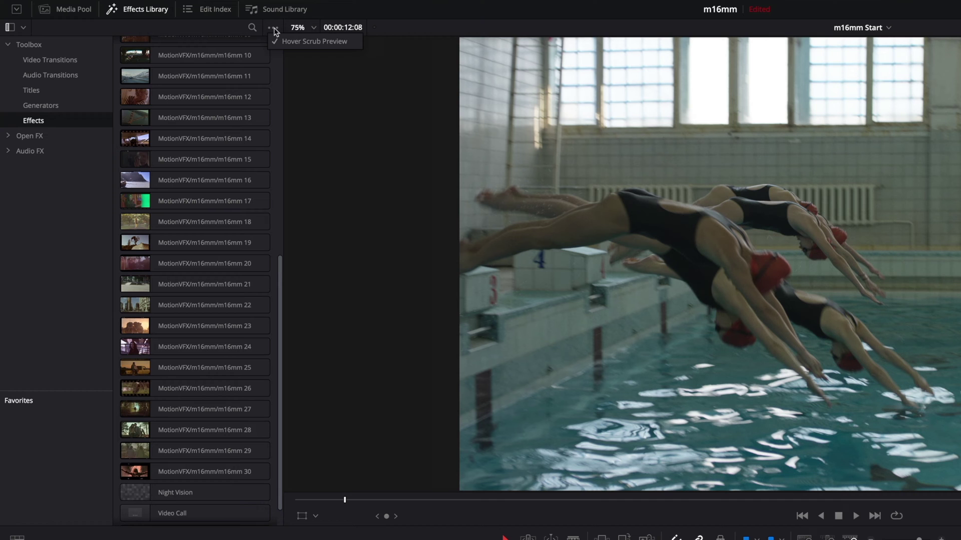
left_click(273, 29)
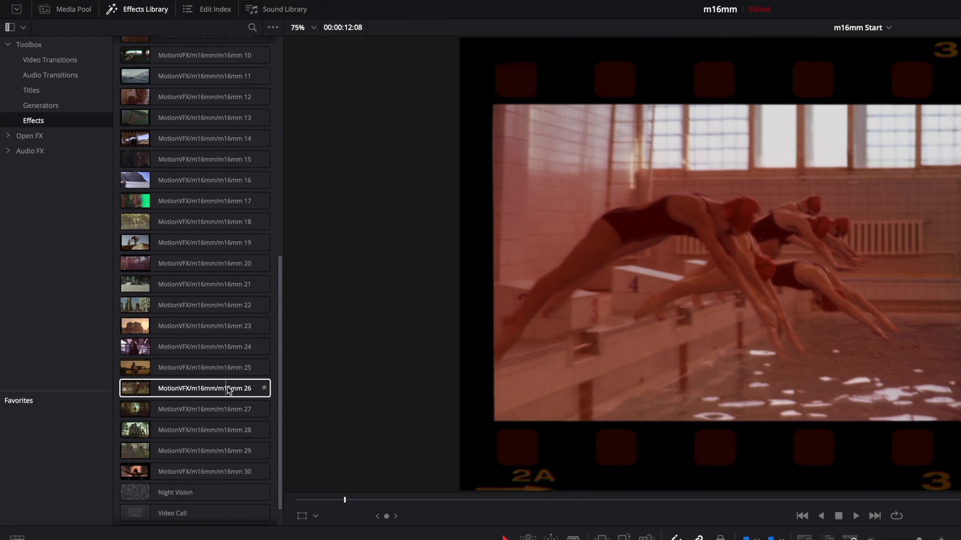
left_click(264, 389)
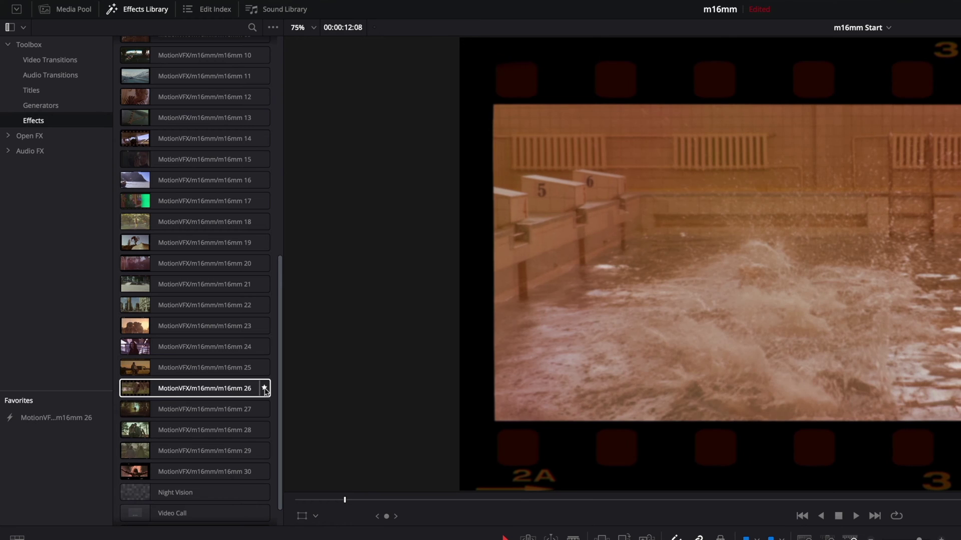
- Apply the favourite m16mm 26 effect to Jump_Pool.mov
left_click_drag(265, 391, 275, 539)
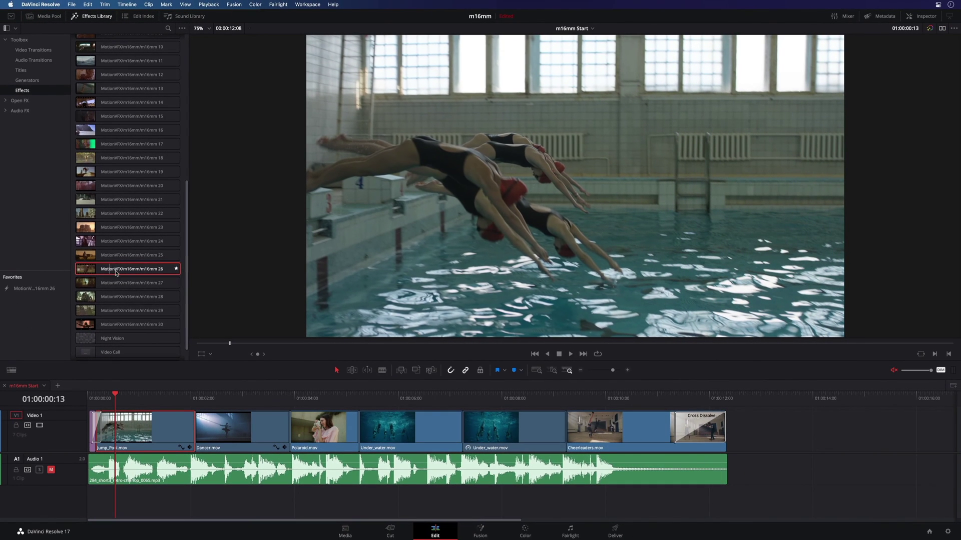
left_click_drag(179, 374, 103, 275)
left_click_drag(43, 290, 135, 430)
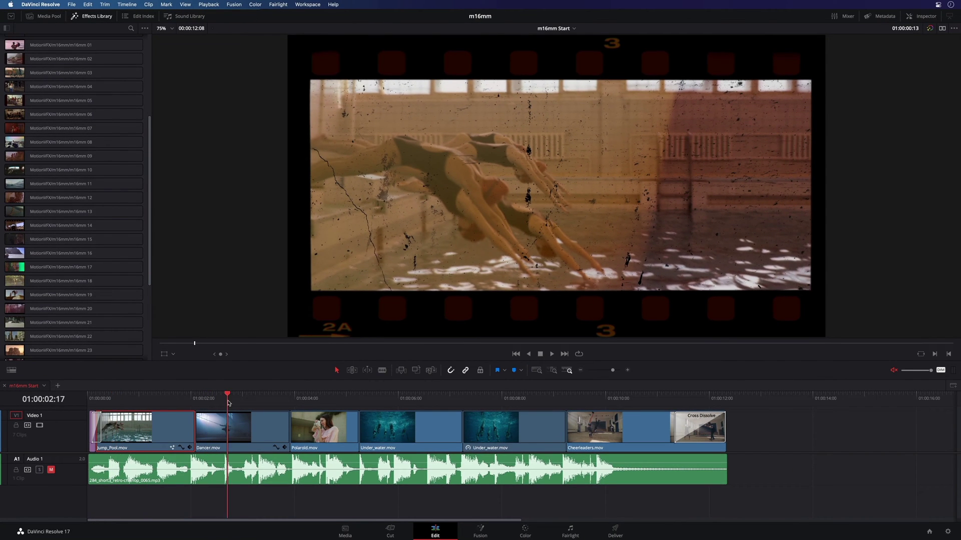
- Apply m16mm 01 from the Effects list to Dancer.mov and scrub to an earlier frame
left_click_drag(56, 45, 240, 431)
left_click(208, 395)
mouse_move(208, 396)
left_mouse_down()
mouse_move(195, 395)
mouse_move(279, 393)
mouse_move(204, 394)
left_mouse_up()
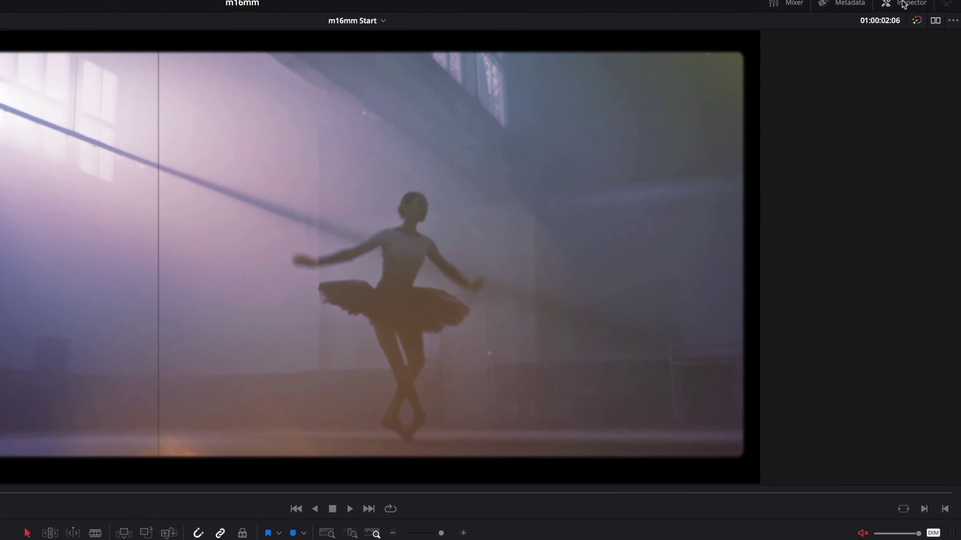
- Show Dancer.mov in the Inspector with its Transform and Composite sections collapsed
left_click(916, 18)
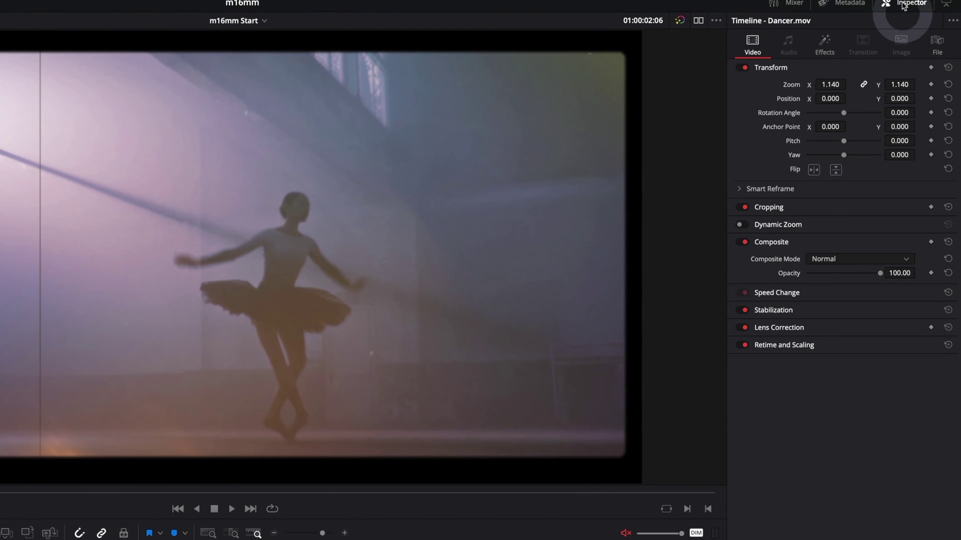
left_click(771, 68)
left_click(777, 122)
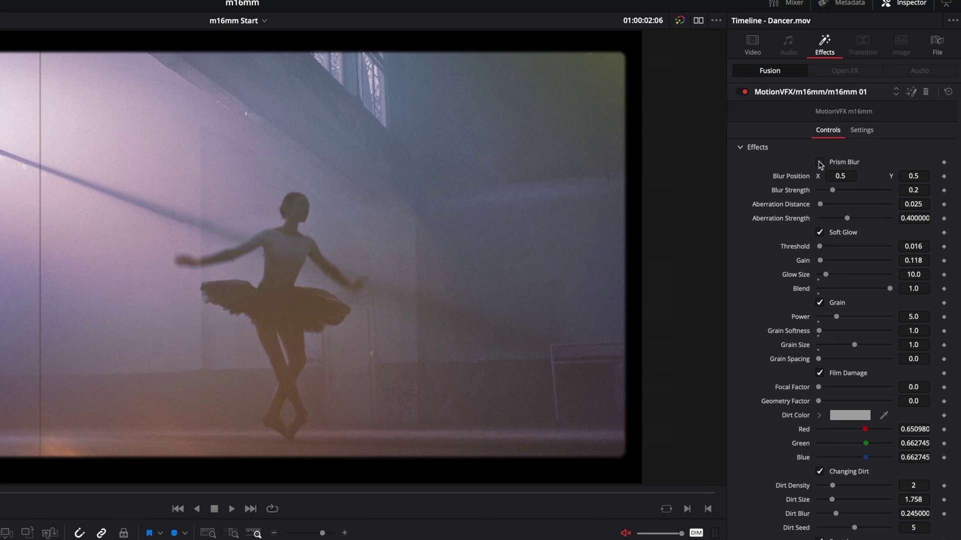
- Enable Prism Blur with default sliders and set Soft Glow to Gain 1.496, Blend 0.3
left_click(820, 164)
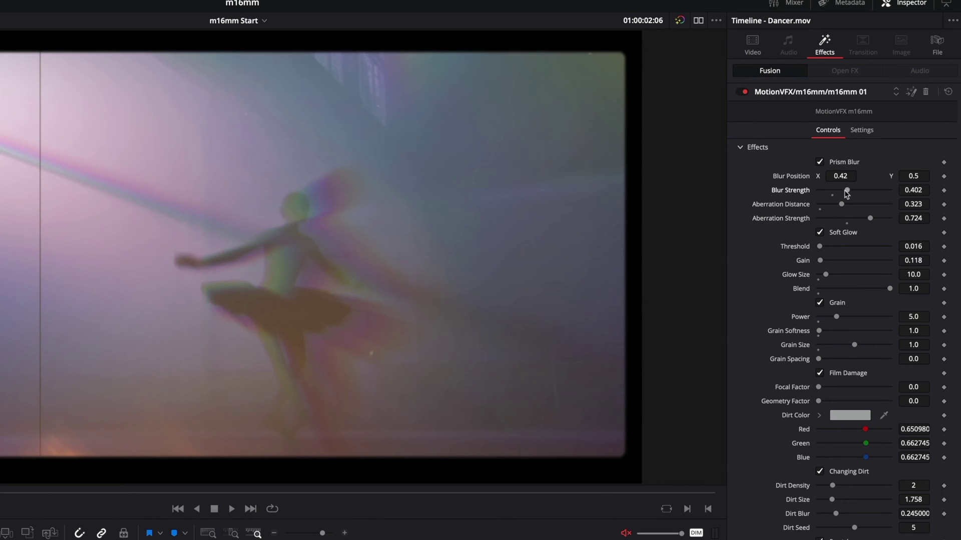
double_click(789, 193)
double_click(820, 216)
double_click(846, 226)
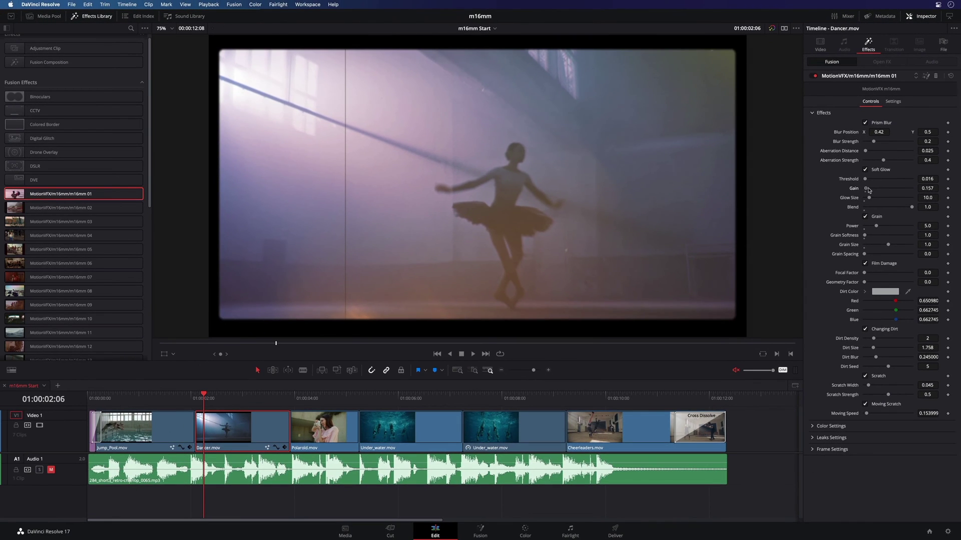
left_click_drag(820, 260, 859, 264)
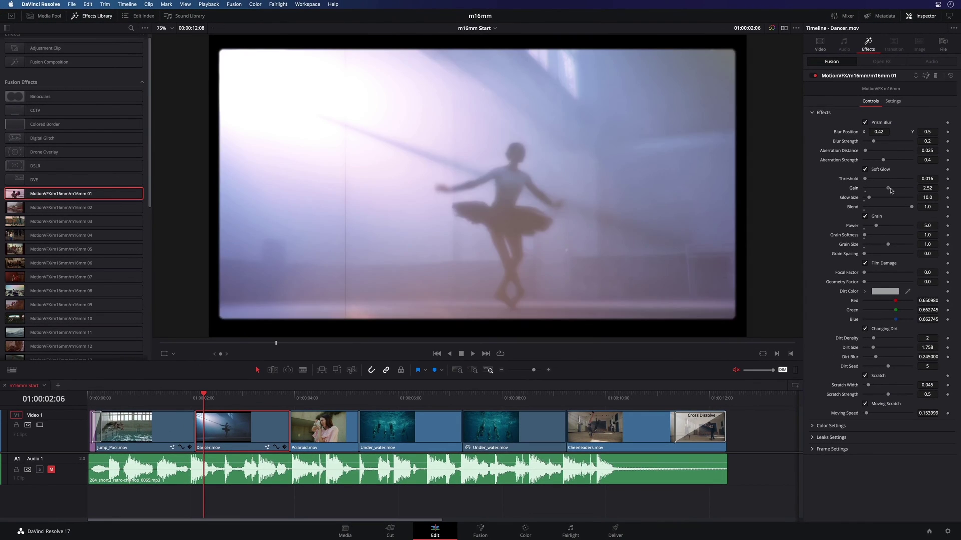
left_click_drag(890, 191, 882, 211)
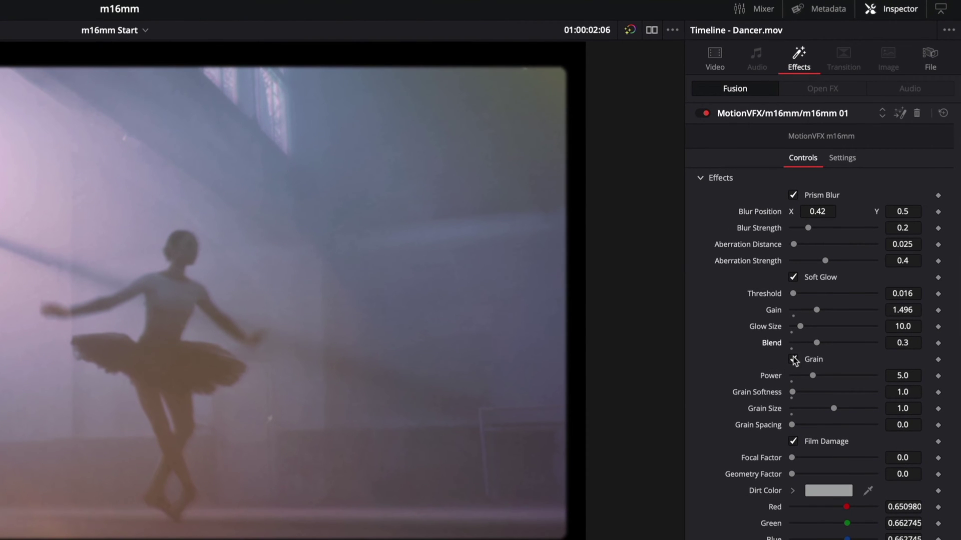
- Turn off Soft Glow and Prism Blur, then experiment with grain power, softness, size and spacing
left_click(793, 277)
left_click(793, 195)
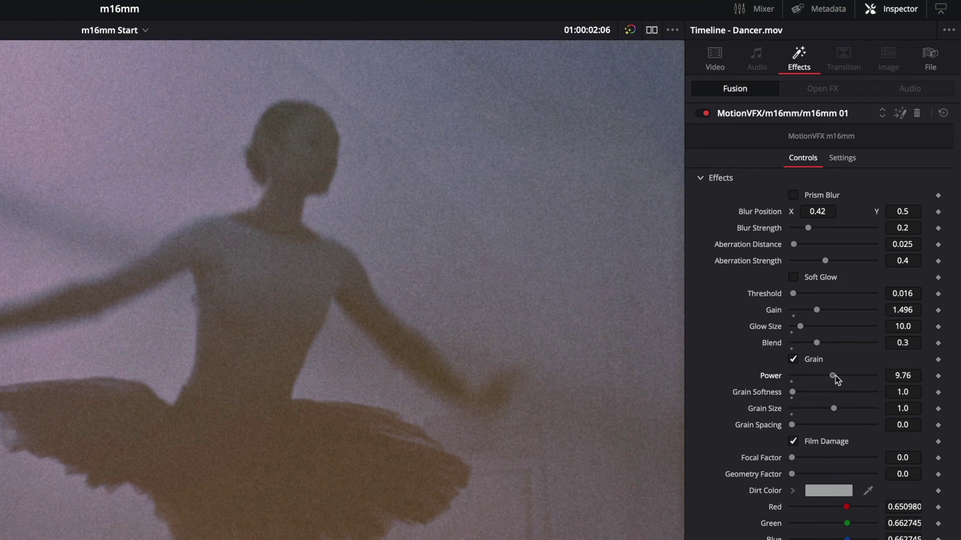
left_click_drag(835, 376, 847, 375)
left_click_drag(792, 392, 822, 395)
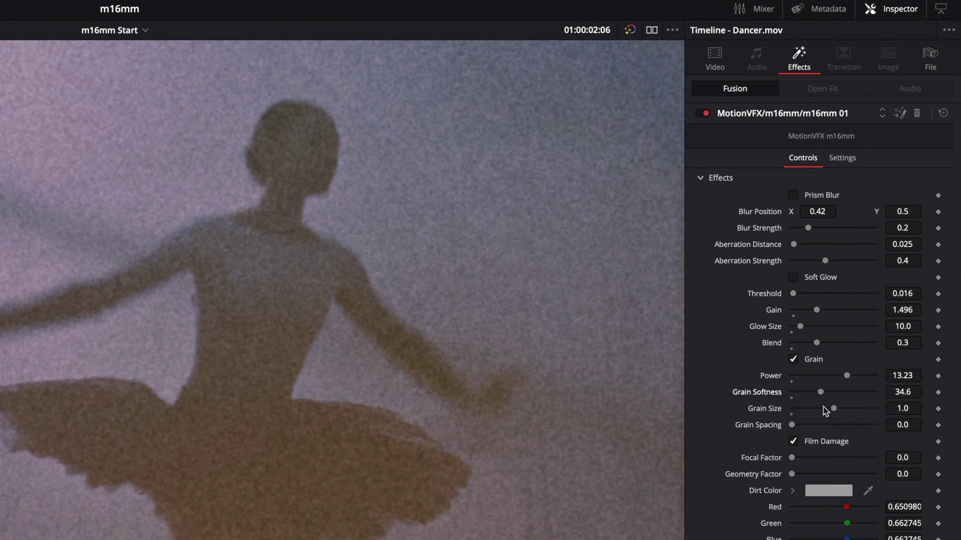
left_click_drag(836, 409, 857, 409)
left_click_drag(799, 427, 816, 426)
- Reset grain spacing and softness, settling on Grain Power 6.46 and Grain Size 0.525
left_click_drag(820, 392, 793, 395)
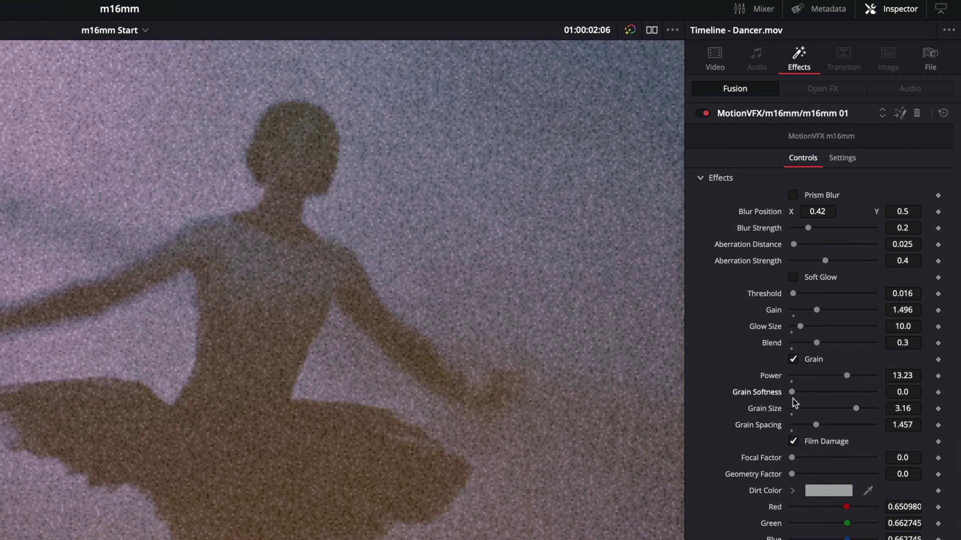
left_click_drag(856, 409, 863, 408)
double_click(758, 425)
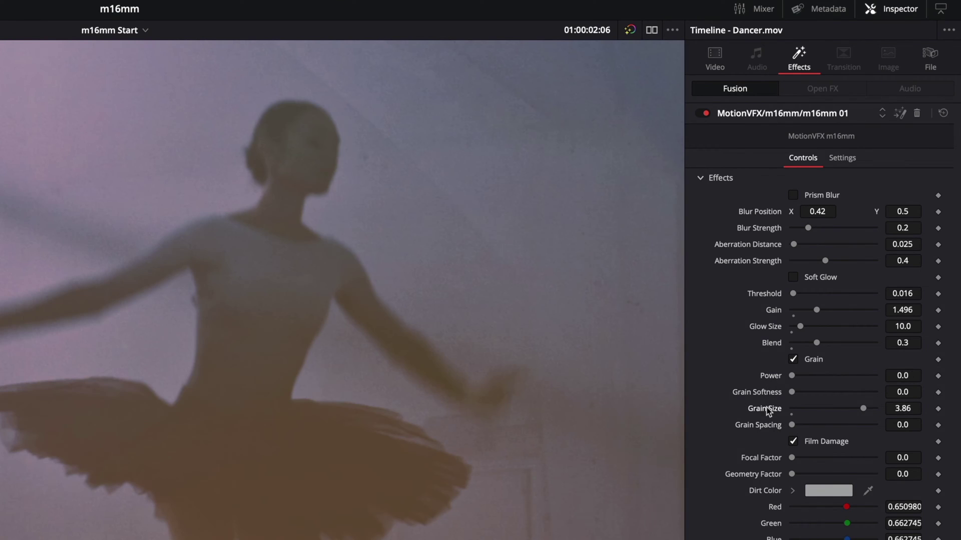
double_click(764, 409)
left_click_drag(791, 408, 809, 408)
left_click(810, 374)
left_click_drag(813, 374, 822, 375)
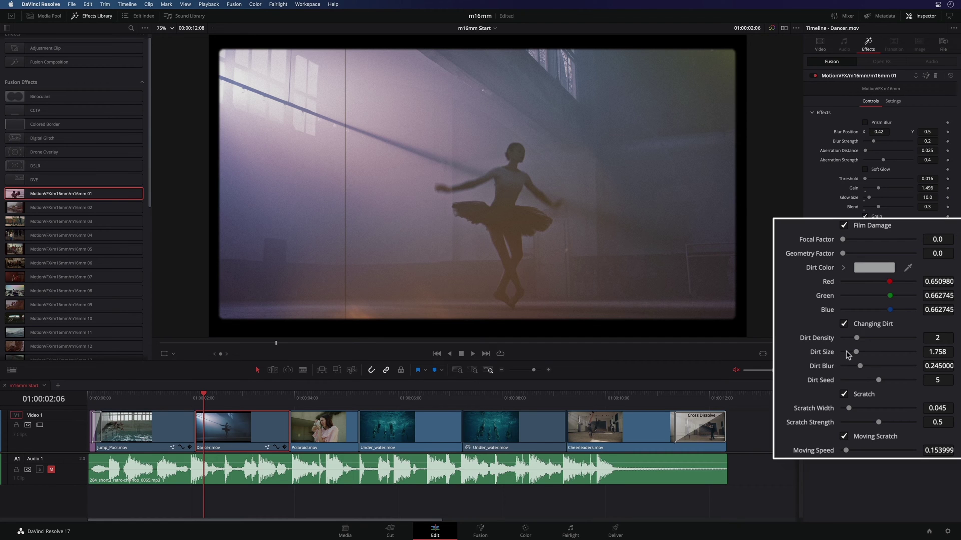
- Make the film-damage dirt black at Dirt Density 4
left_click_drag(857, 339, 886, 340)
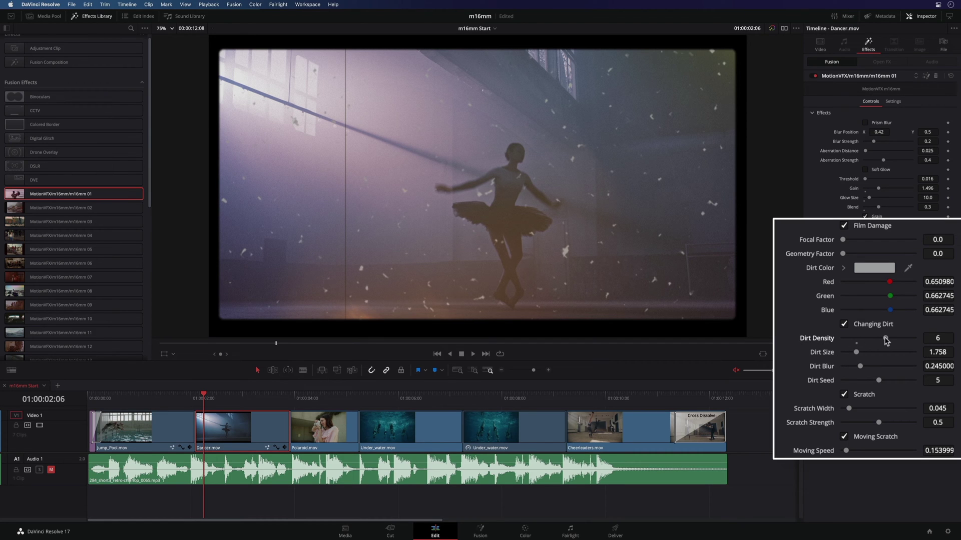
left_click(878, 270)
left_click_drag(898, 305, 861, 381)
left_click(843, 268)
left_click(871, 339)
- Set Dirt Seed to 3 and toggle the changing-dirt option, previewing later Dancer frames
key("super+z")
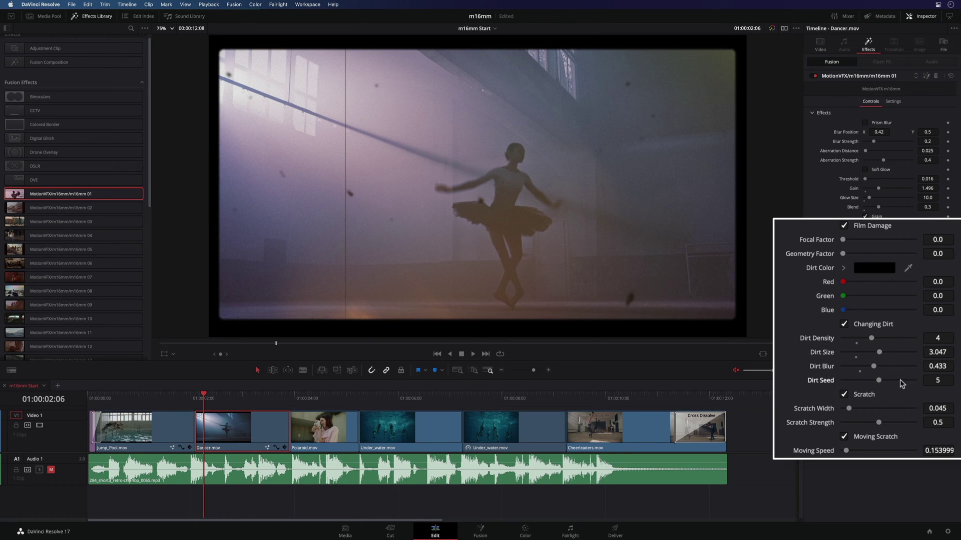
key("super+shift+z")
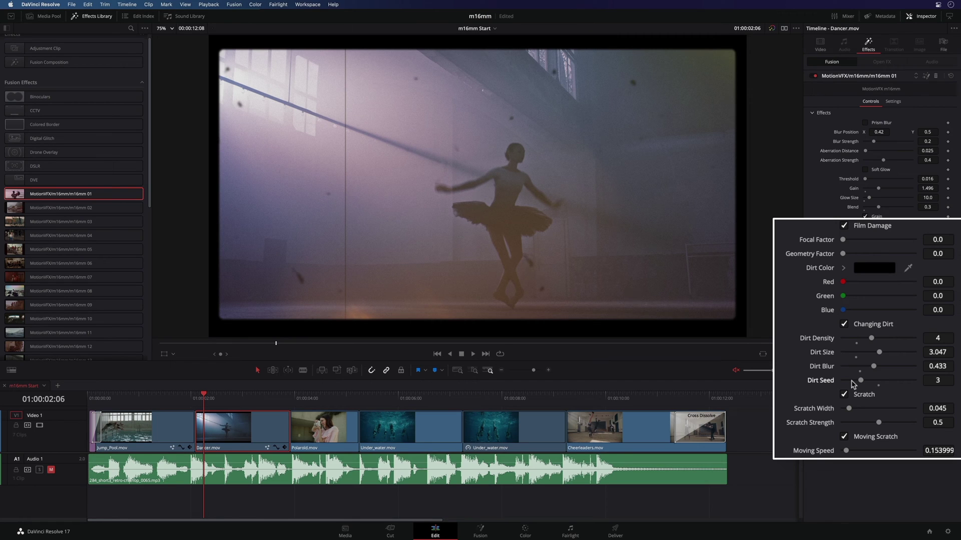
left_click(844, 325)
left_click_drag(209, 398, 257, 395)
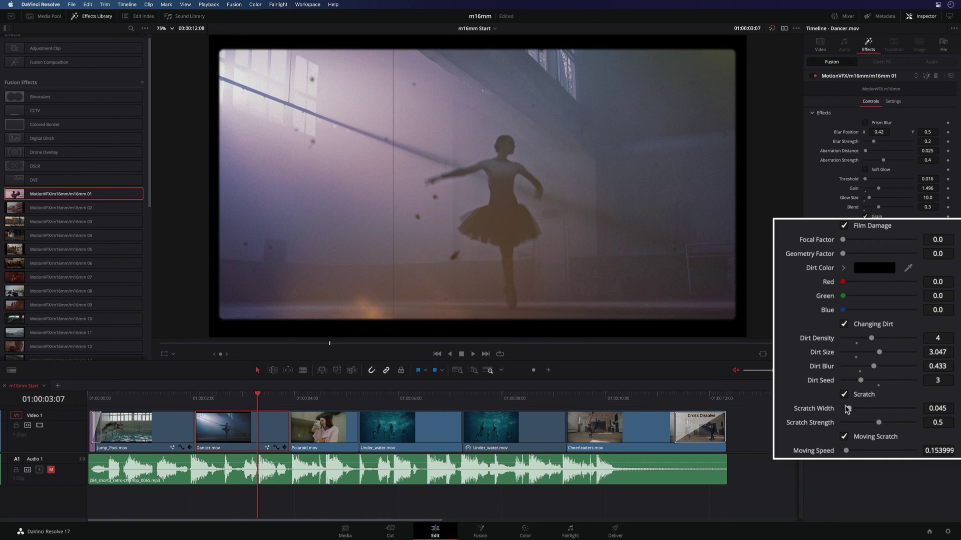
- Set Scratch Strength to 0.331, compare static and moving scratches, and keep them moving
left_click_drag(849, 408, 866, 424)
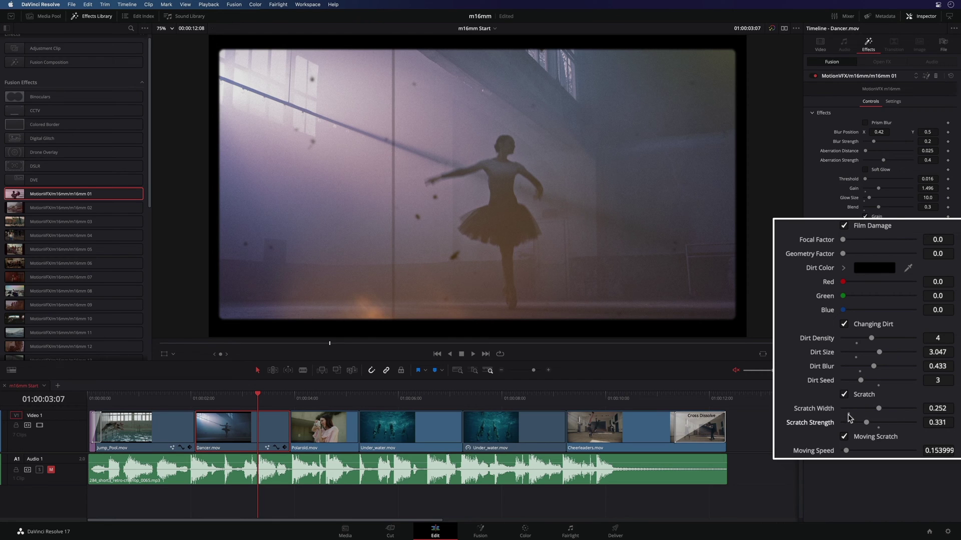
left_click(849, 410)
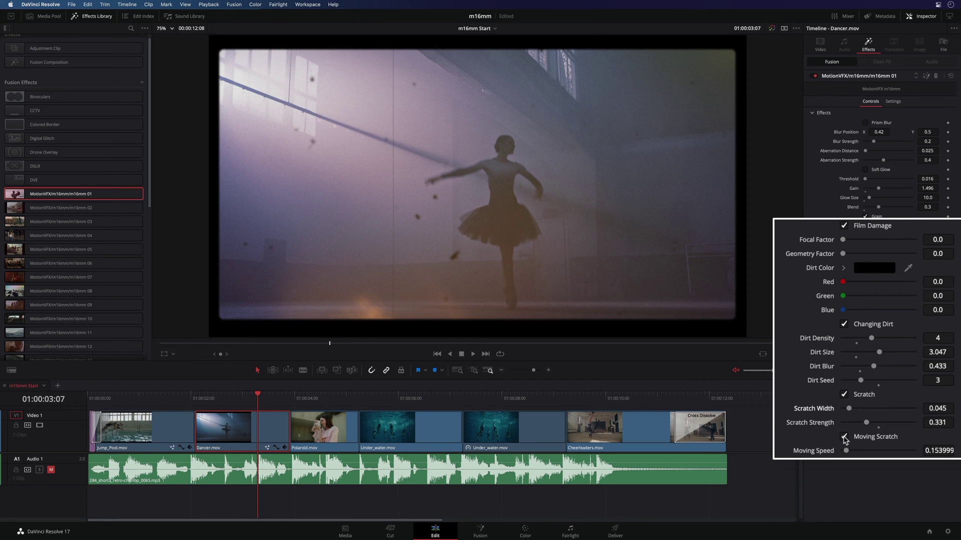
left_click(845, 437)
left_click_drag(248, 396, 262, 395)
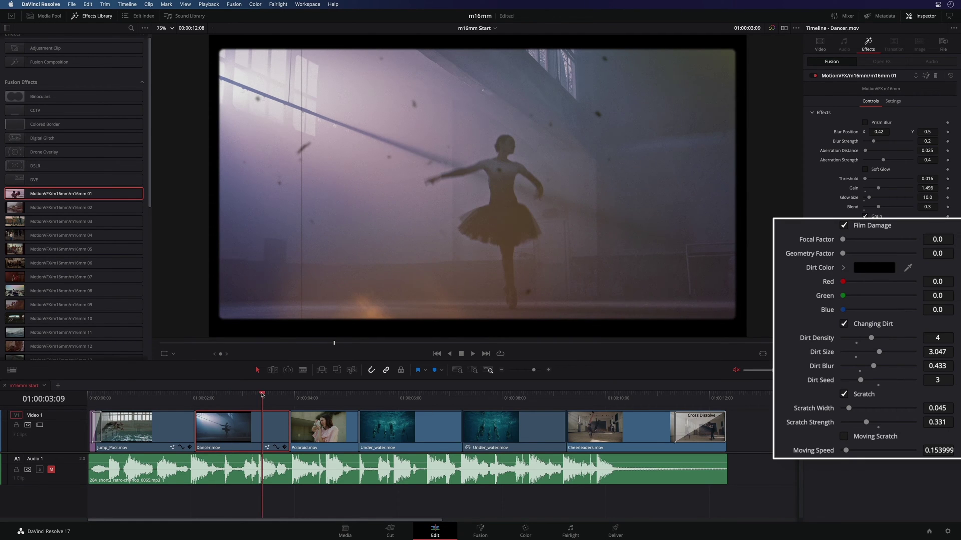
left_click(849, 437)
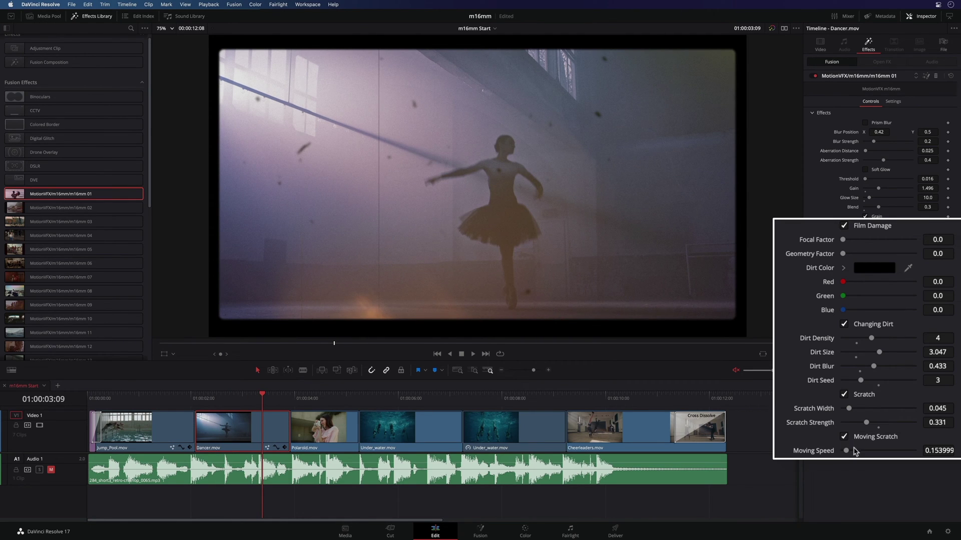
left_click(812, 113)
key("Left")
key("Left")
key("Left")
key("Left")
key("Left")
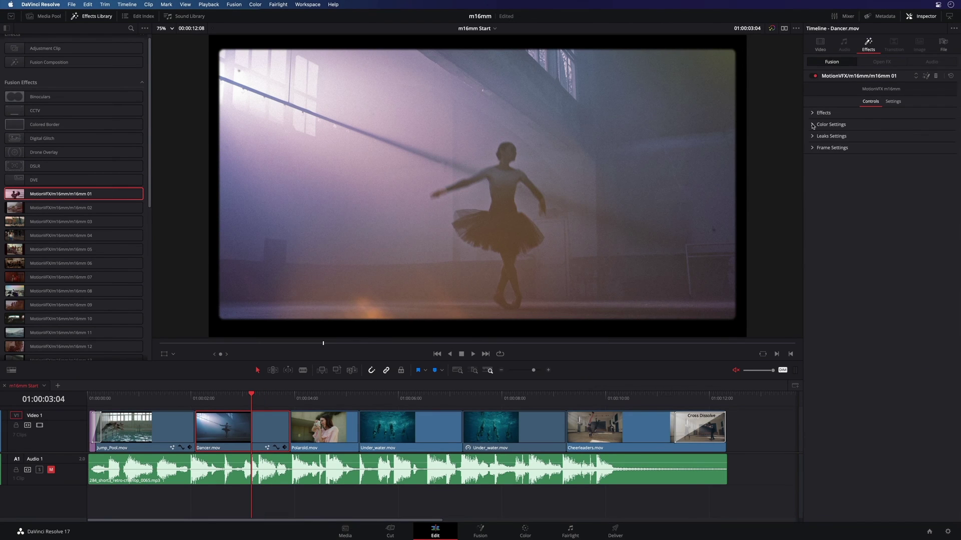
- Expand Color Settings and tint the Shadows range toward purple
left_click(812, 125)
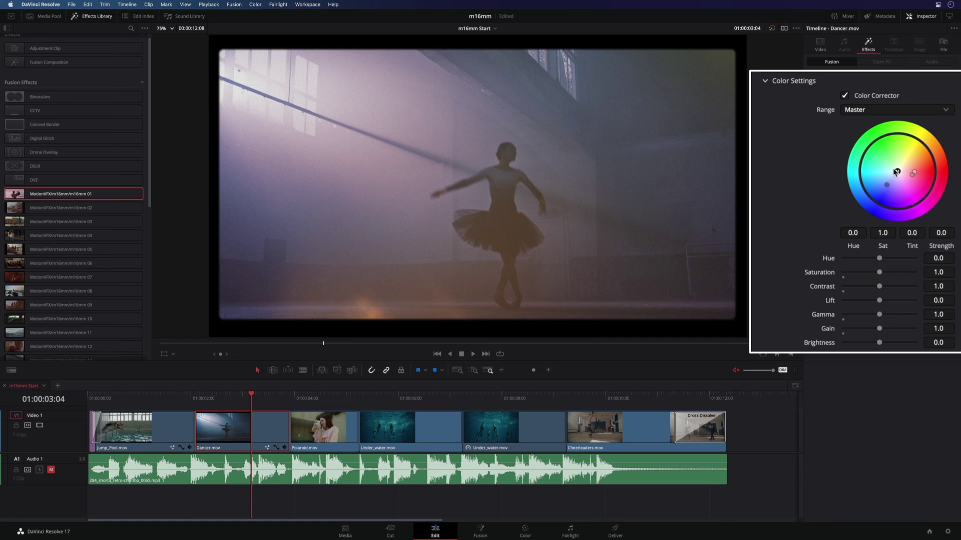
mouse_move(896, 172)
left_mouse_down()
mouse_move(887, 156)
mouse_move(904, 184)
mouse_move(897, 172)
left_mouse_up()
left_click(863, 111)
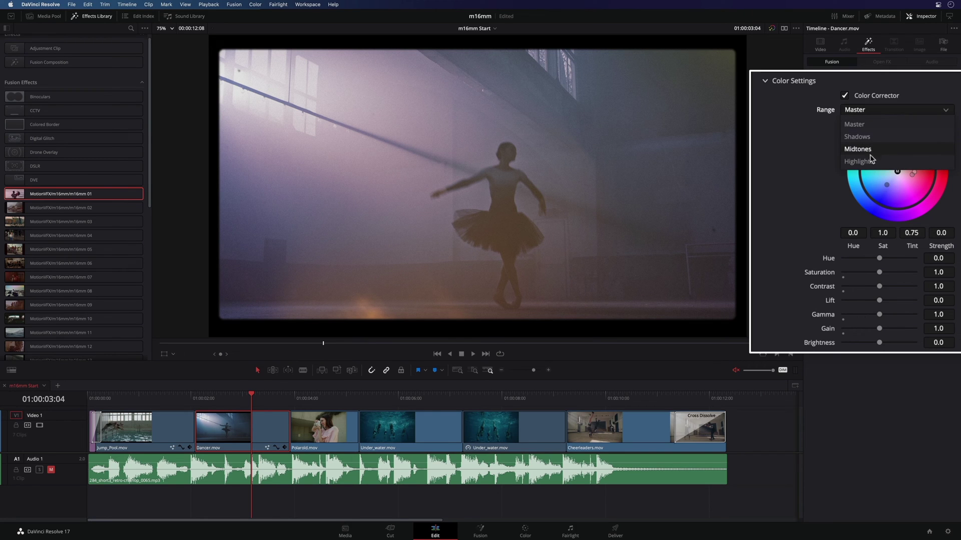
left_click(871, 138)
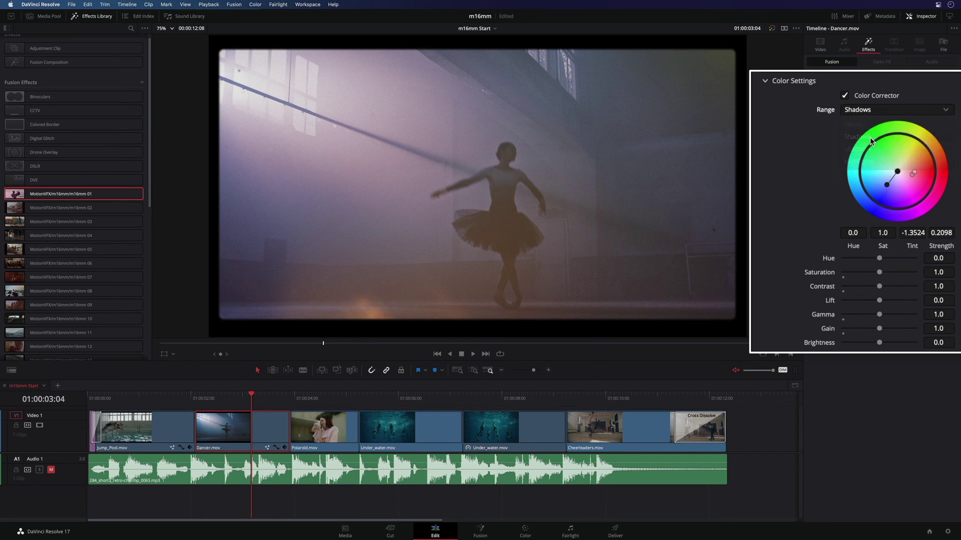
left_click_drag(886, 185, 879, 193)
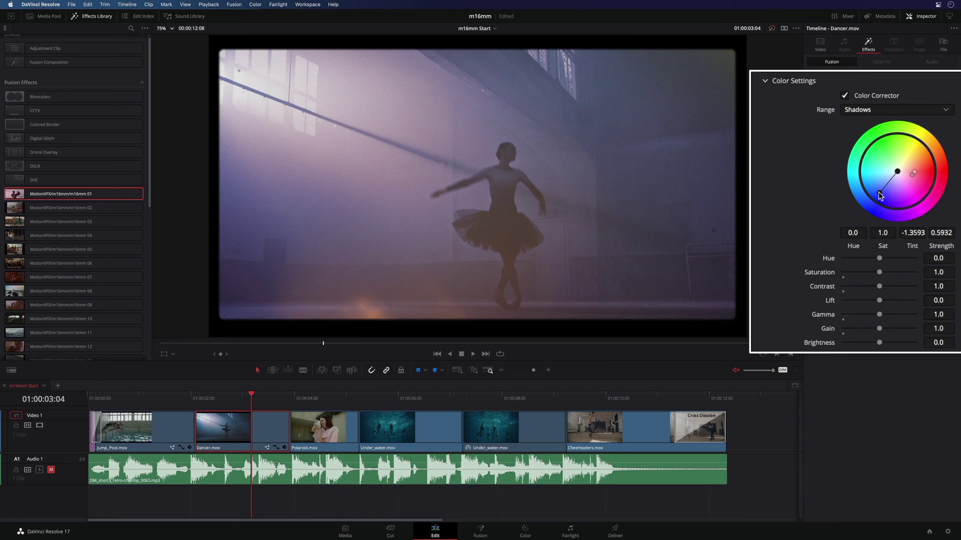
- Push the Midtones toward red and shift the Highlights tint
left_click(873, 112)
left_click(873, 149)
mouse_move(911, 173)
left_mouse_down()
mouse_move(923, 173)
mouse_move(911, 166)
left_mouse_up()
left_click(879, 112)
left_click(861, 161)
- Return to the Master range and reset saturation, gain, gamma and contrast to 1.0
left_click(881, 111)
left_click(862, 126)
left_click_drag(879, 272, 885, 330)
mouse_move(879, 258)
left_mouse_down()
mouse_move(866, 265)
mouse_move(894, 255)
mouse_move(879, 258)
left_mouse_up()
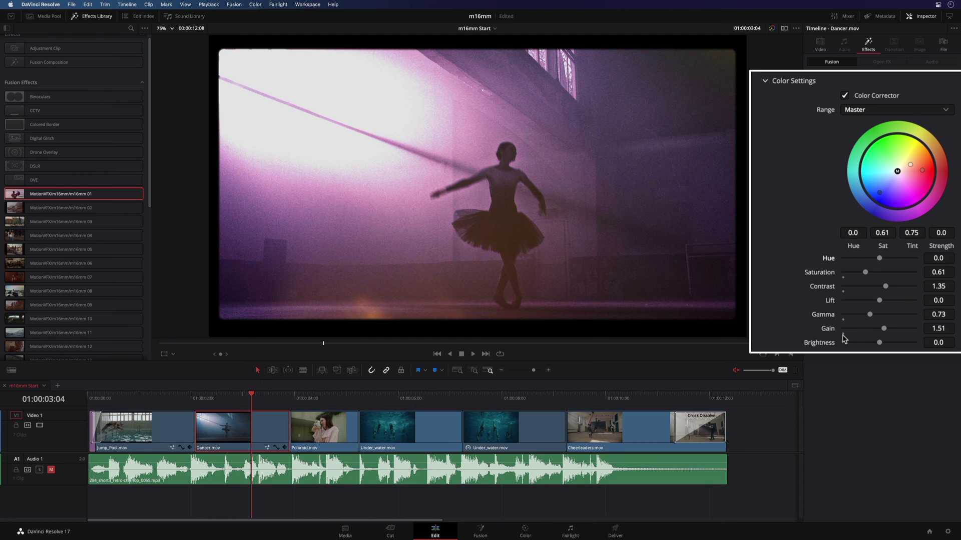
double_click(937, 314)
double_click(937, 286)
left_click(937, 273)
double_click(937, 273)
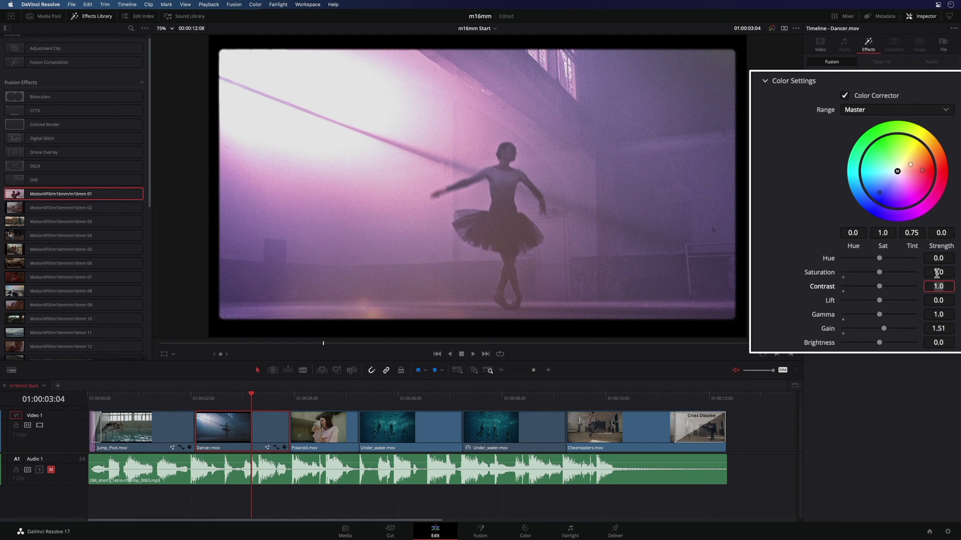
double_click(937, 328)
- Expand Leaks Settings and preview the leak in Normal blend mode
left_click(765, 82)
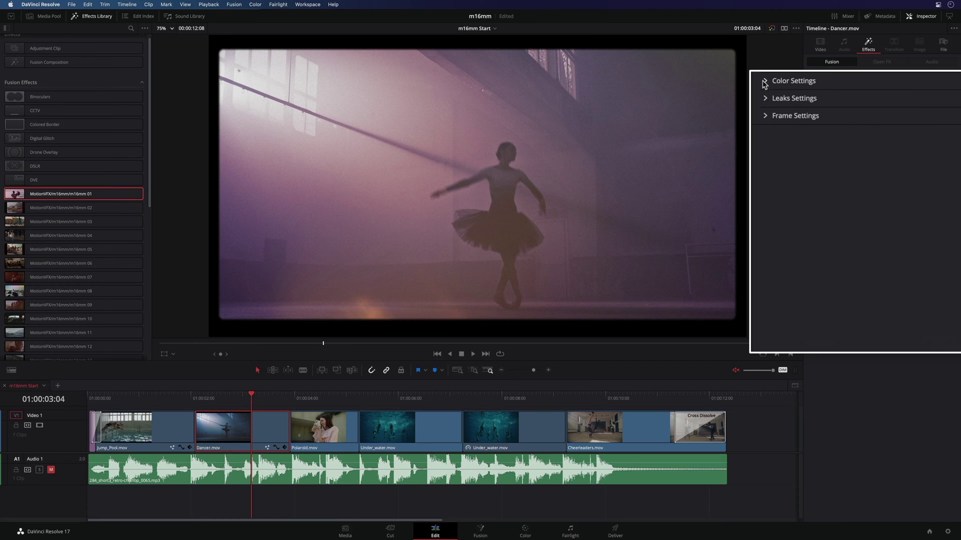
left_click(765, 99)
left_click(891, 115)
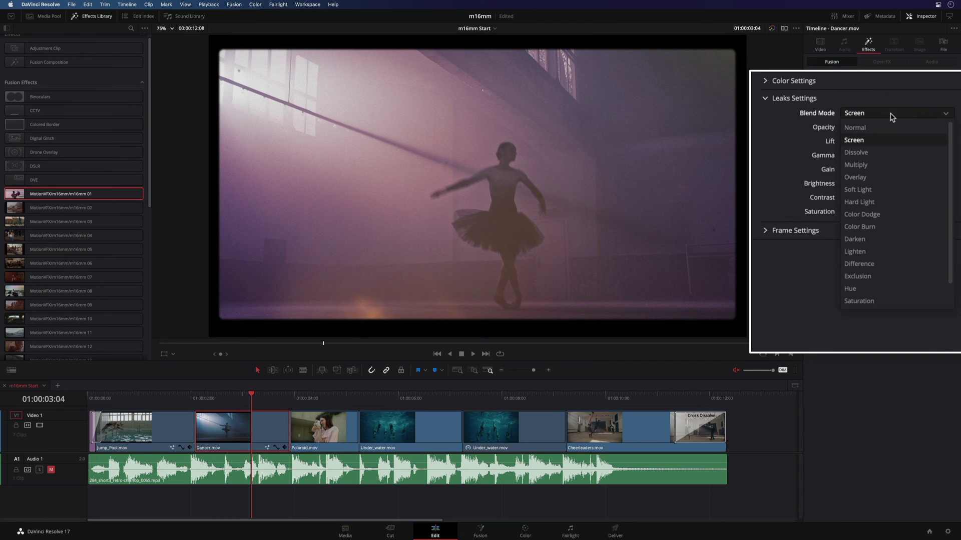
left_click(874, 129)
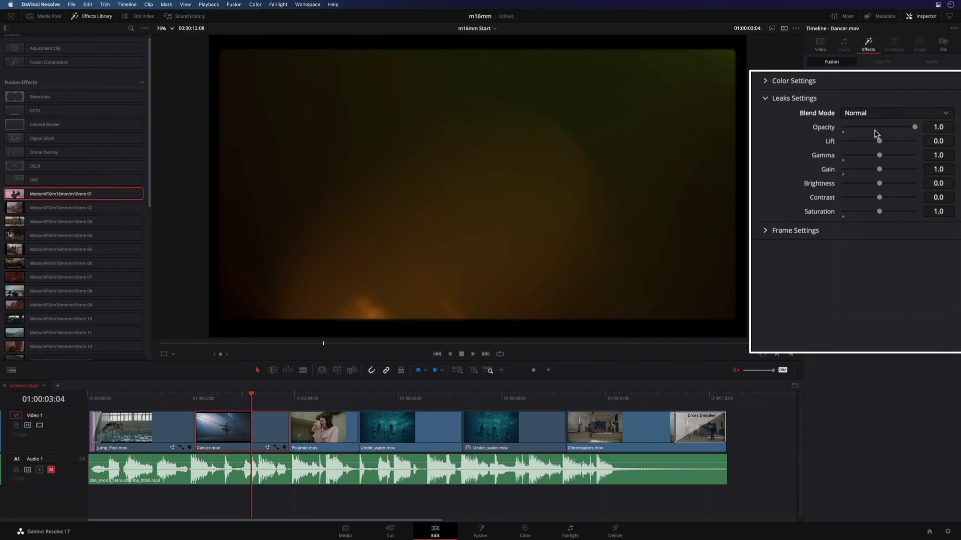
mouse_move(251, 397)
left_mouse_down()
mouse_move(195, 398)
mouse_move(267, 403)
left_mouse_up()
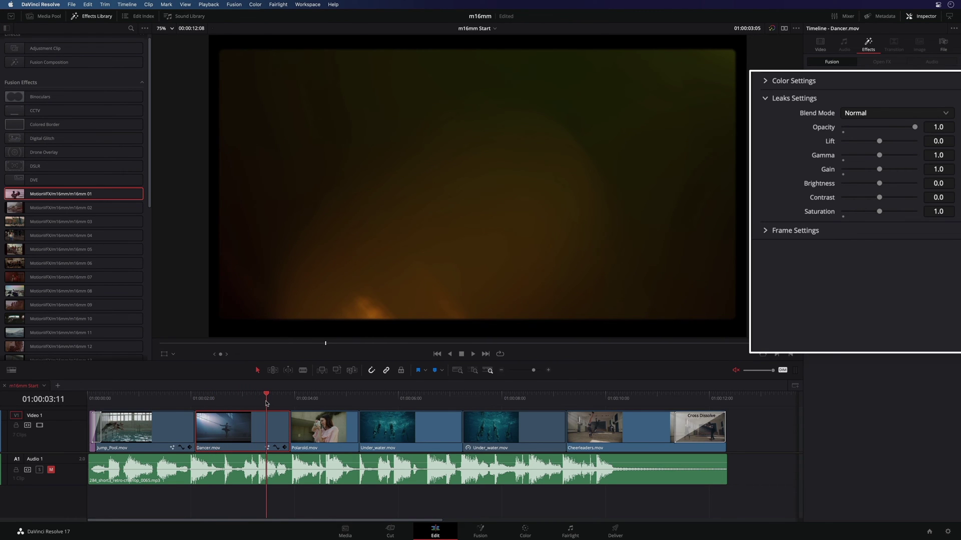
- Compare Overlay and Soft Light, return to Screen, and set leak Saturation 2.46 and Lift -0.27
left_click(873, 114)
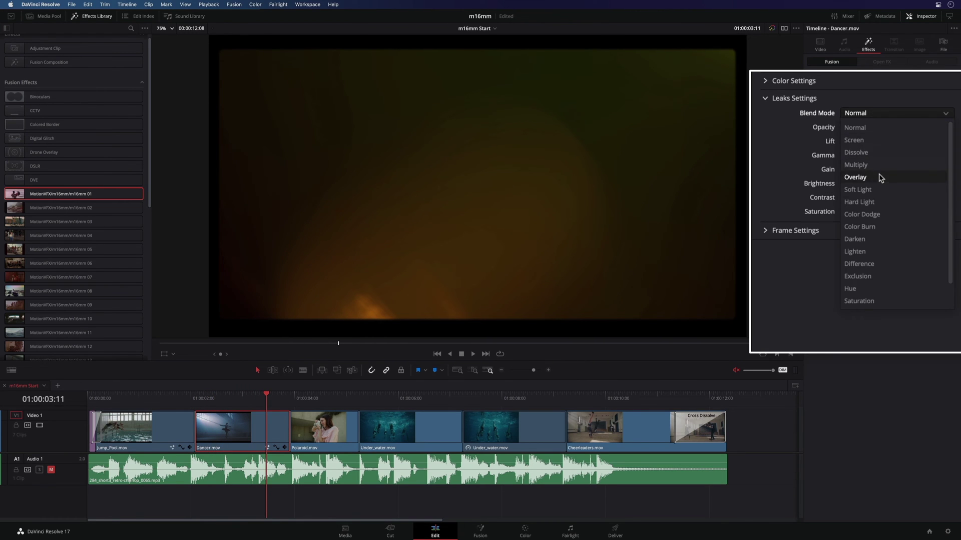
left_click(878, 179)
left_click(878, 114)
left_click(880, 189)
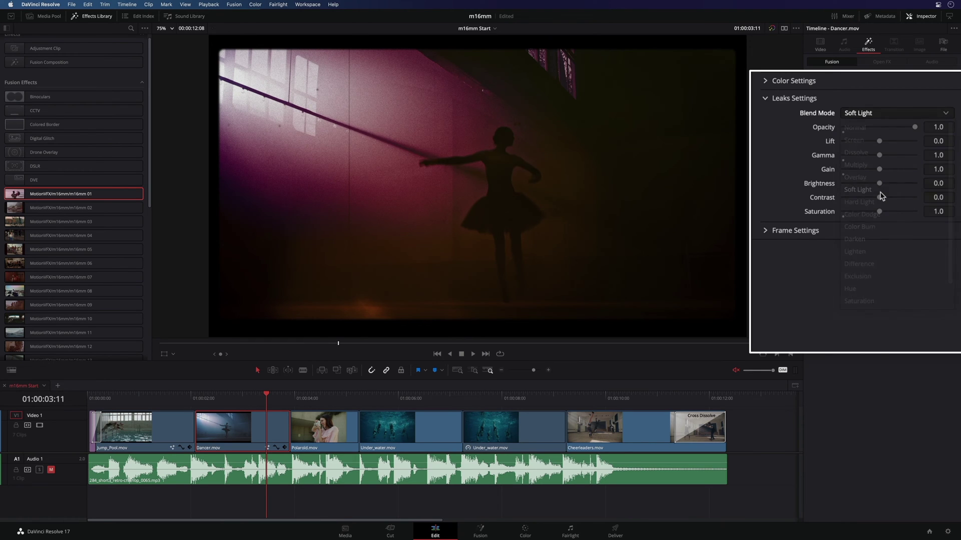
left_click(883, 115)
left_click(881, 141)
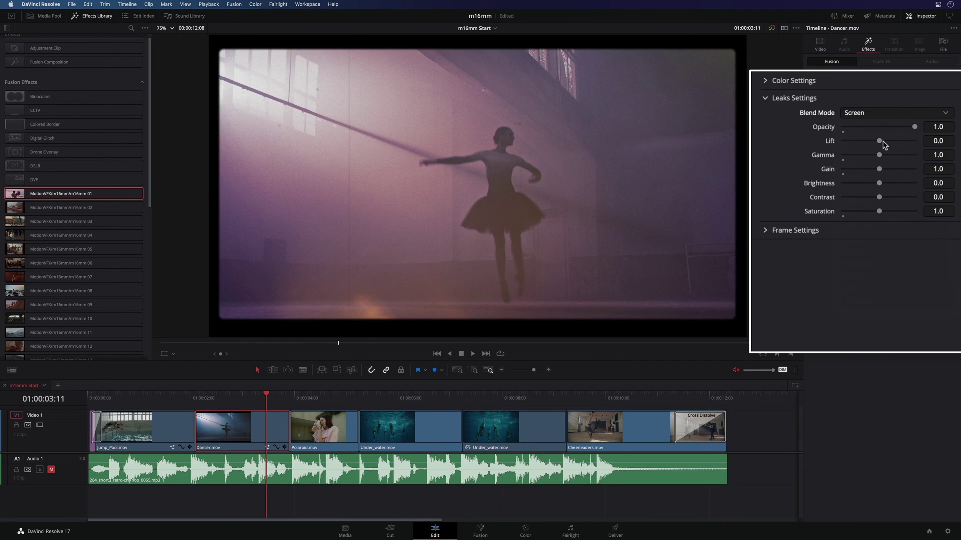
mouse_move(880, 211)
left_mouse_down()
mouse_move(899, 211)
mouse_move(890, 213)
left_mouse_up()
left_click_drag(879, 141, 886, 172)
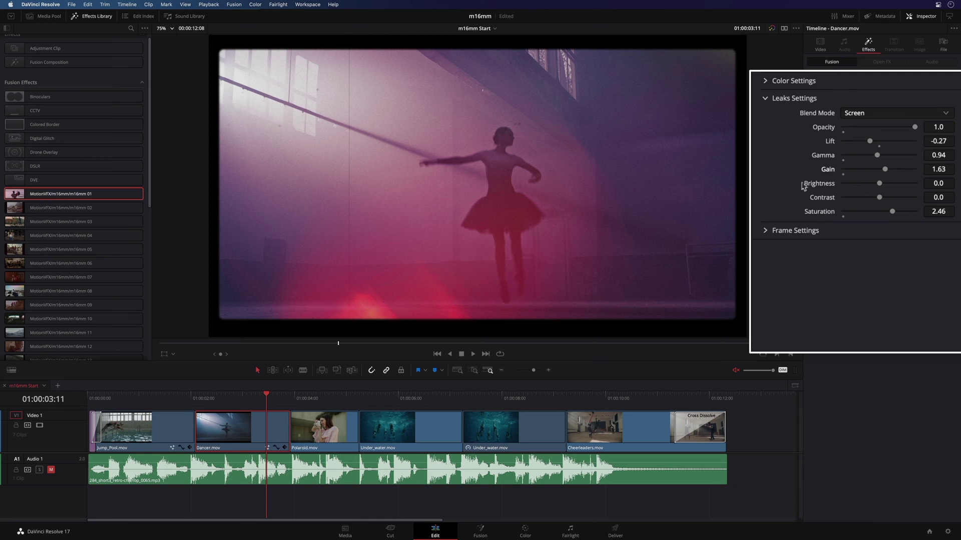
- Switch from light leak to frame settings, toggling the film frame border off and back on
left_click(765, 98)
left_click(765, 116)
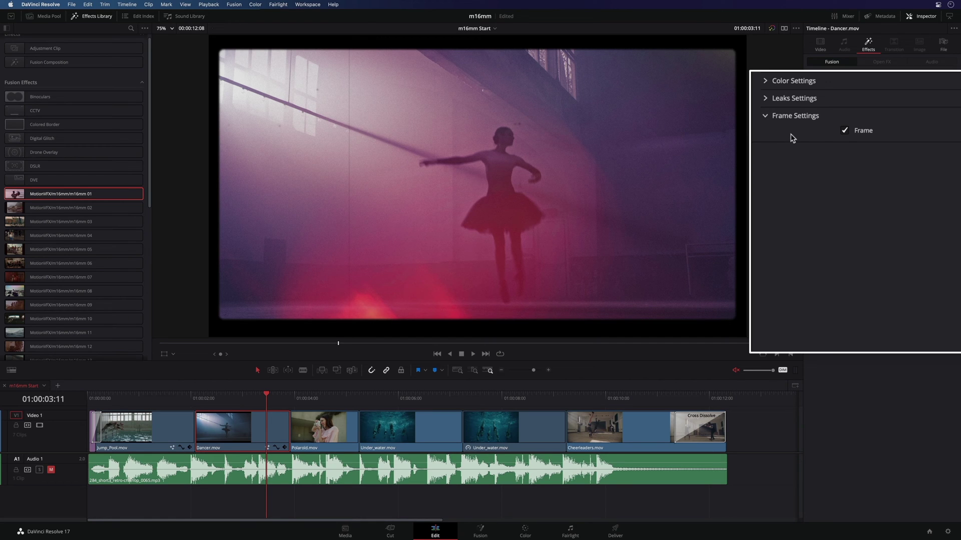
left_click(845, 131)
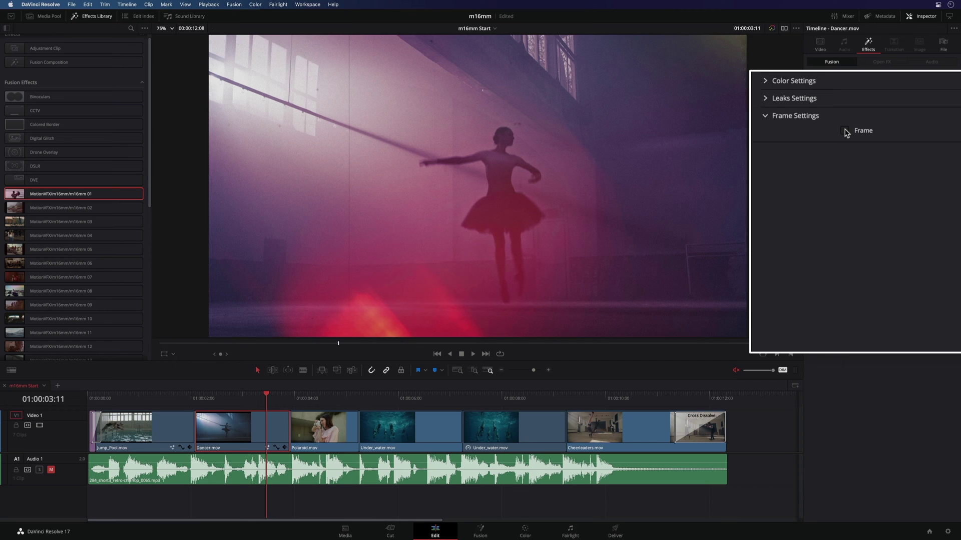
left_click(846, 132)
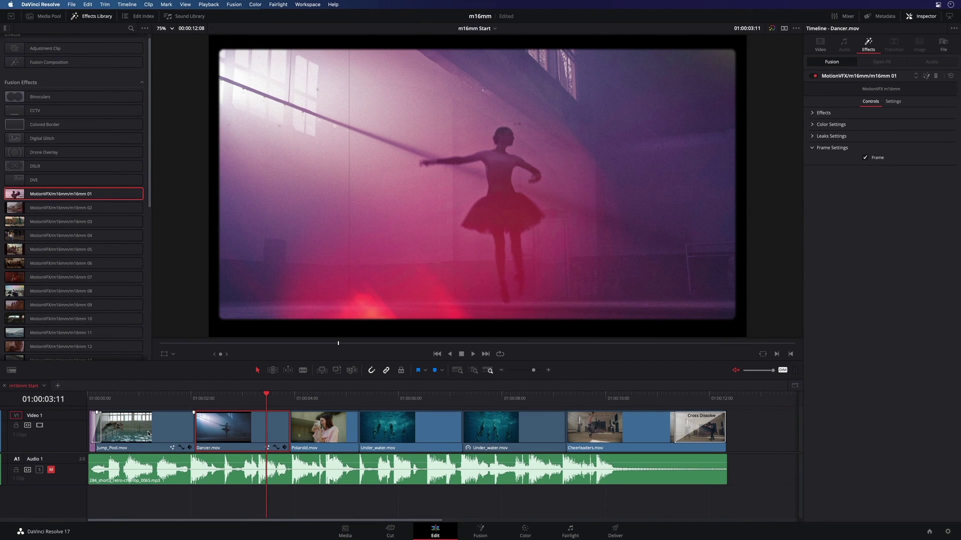
- Select Jump_Pool.mov, retint its frame colour and raise blur strength and aberration distance
left_click(148, 434)
left_click(813, 149)
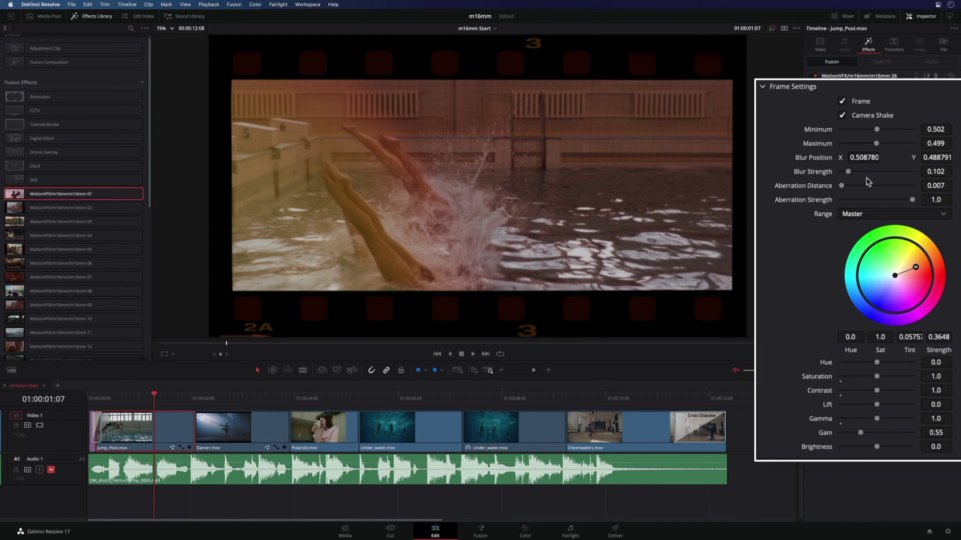
left_click_drag(913, 266, 869, 297)
left_click_drag(848, 172, 861, 173)
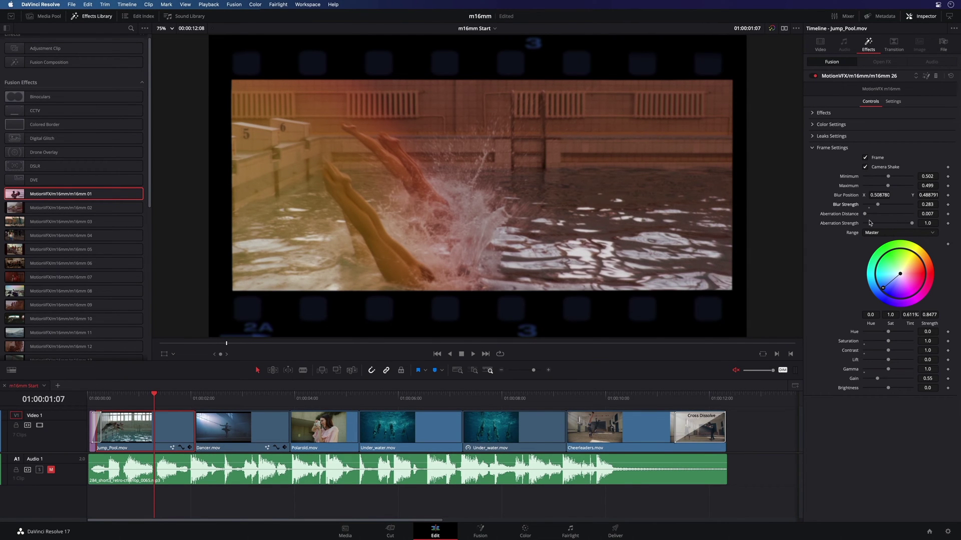
left_click_drag(865, 214, 870, 215)
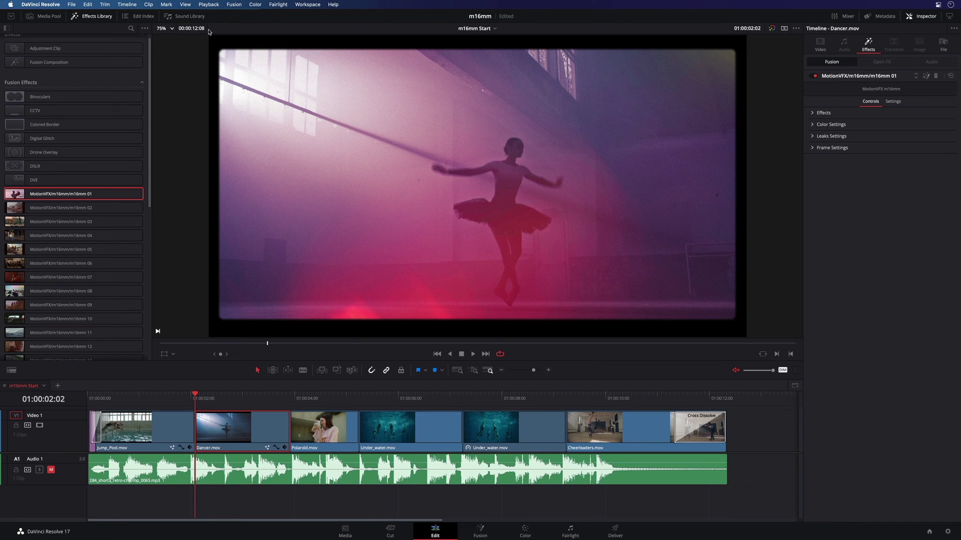
- Choose Smart under Playback > Render Cache
left_click(204, 7)
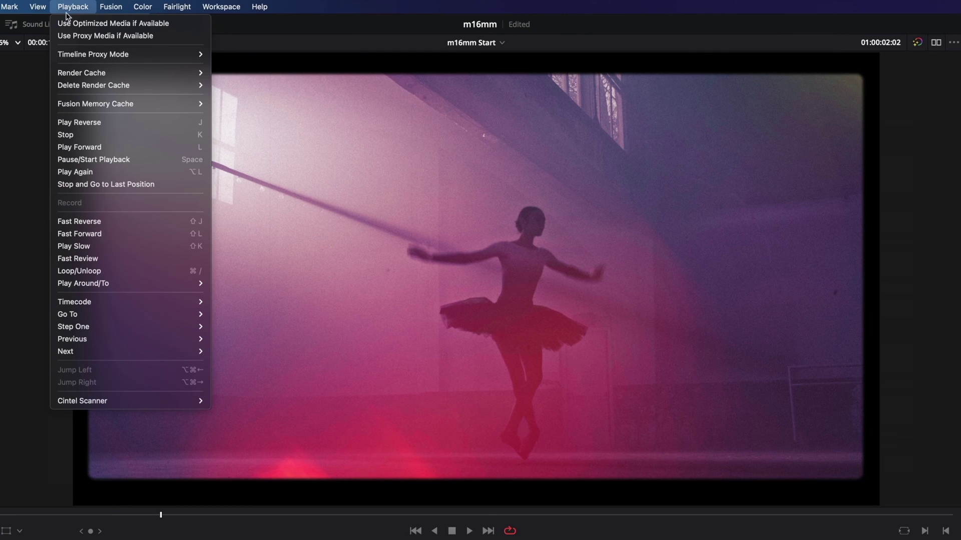
mouse_move(70, 74)
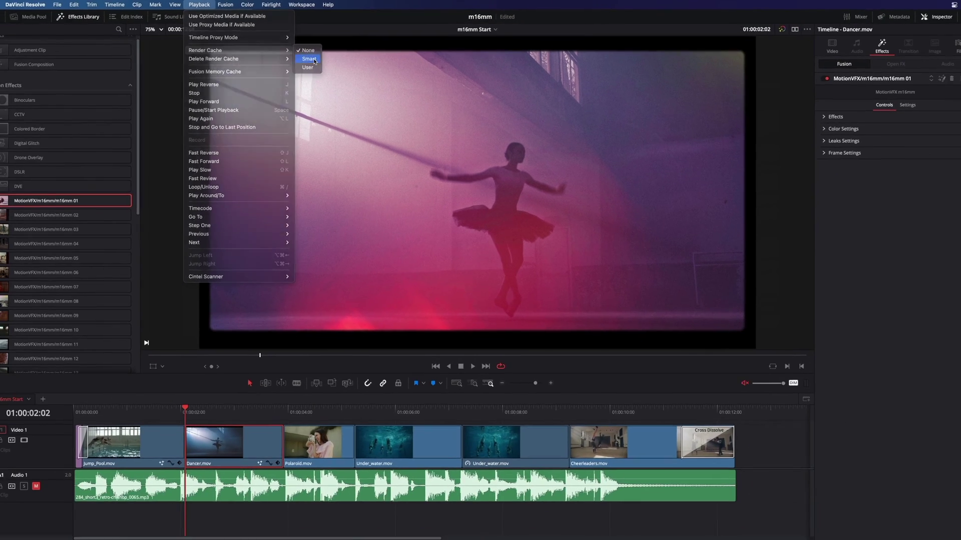
left_click(232, 85)
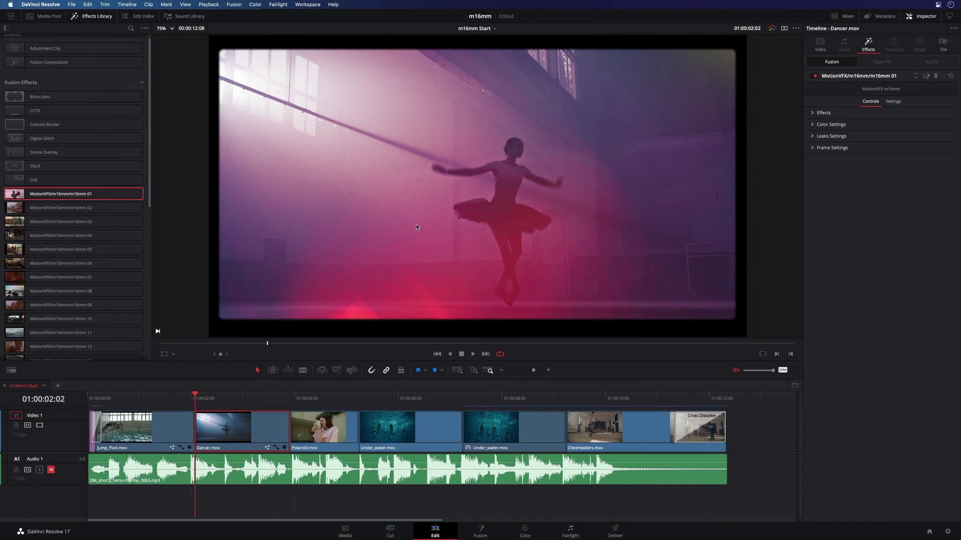
- In Project Settings, review the render cache format options and keep ProRes 422
left_click(948, 534)
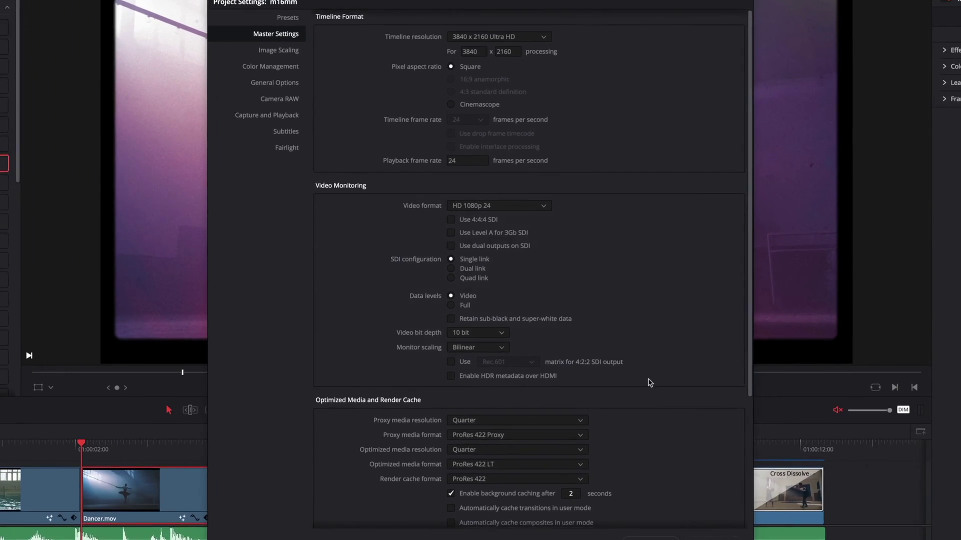
scroll(601, 351, "down", 5)
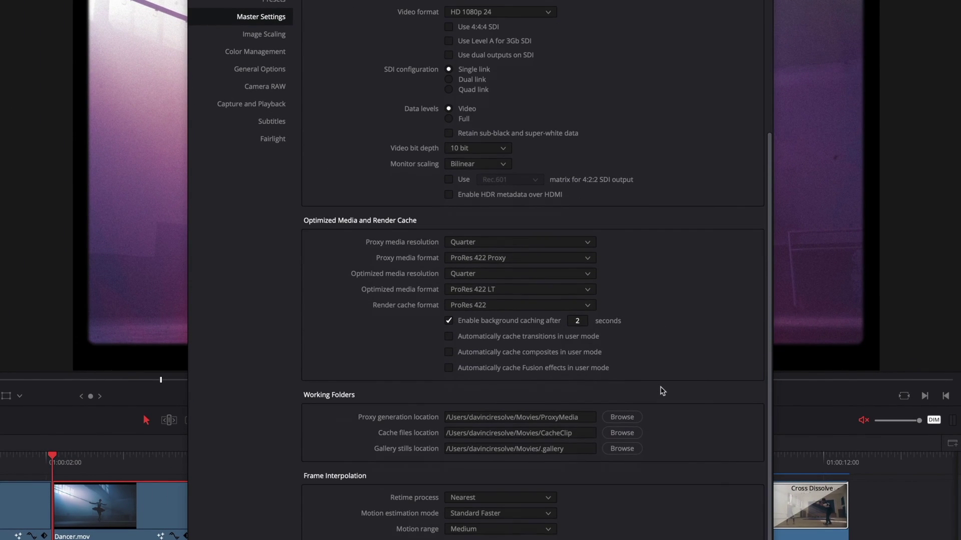
left_click(521, 306)
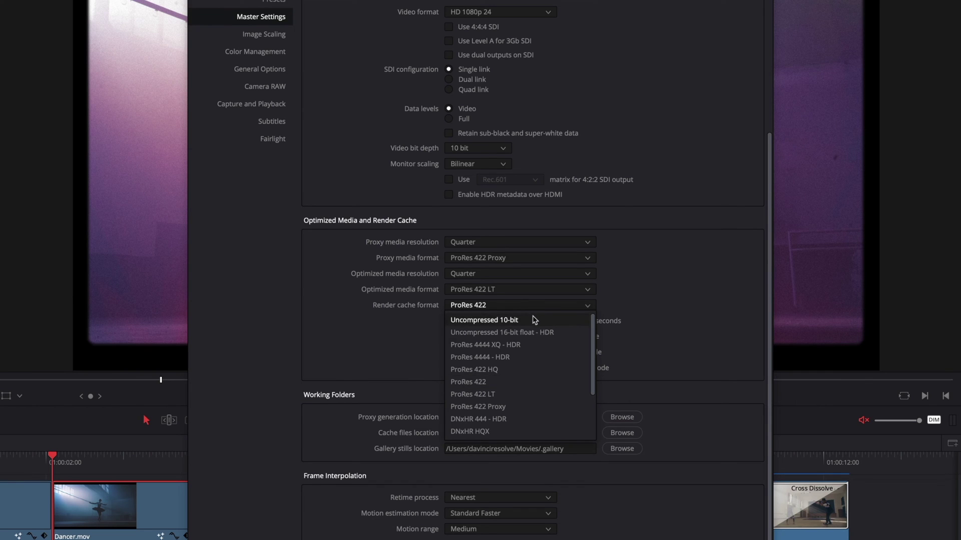
left_click_drag(592, 349, 597, 391)
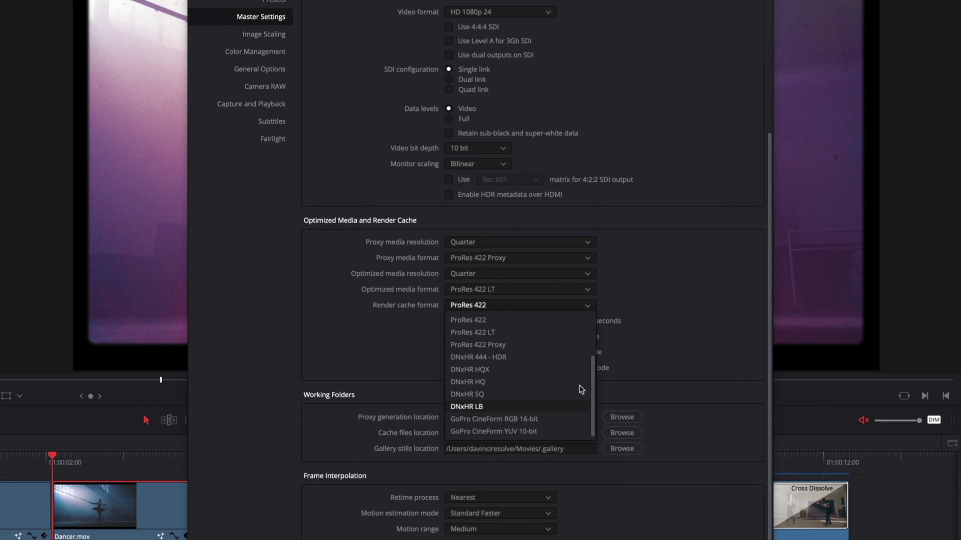
left_click(490, 324)
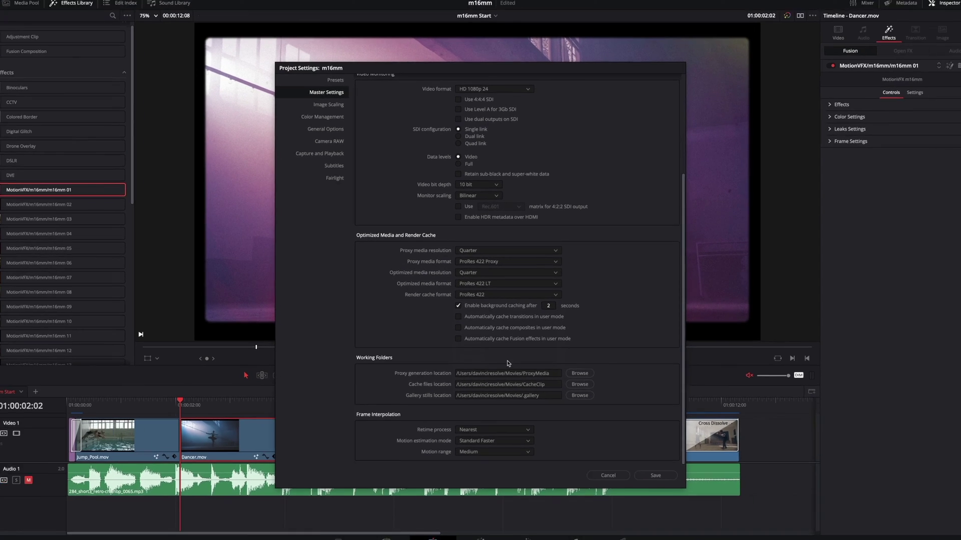
- Save the project settings and look through the right-click menus of Dancer.mov and Polaroid.mov
left_click(646, 466)
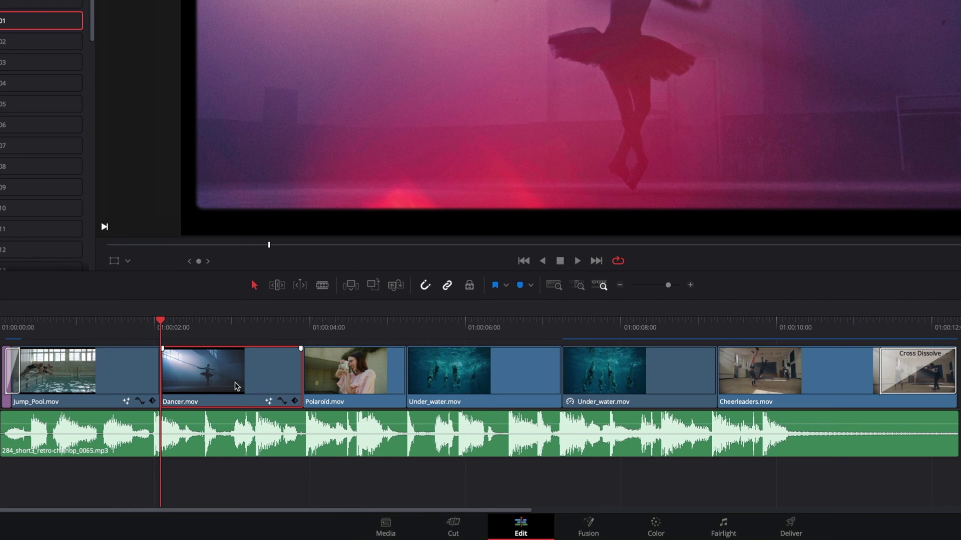
right_click(236, 387)
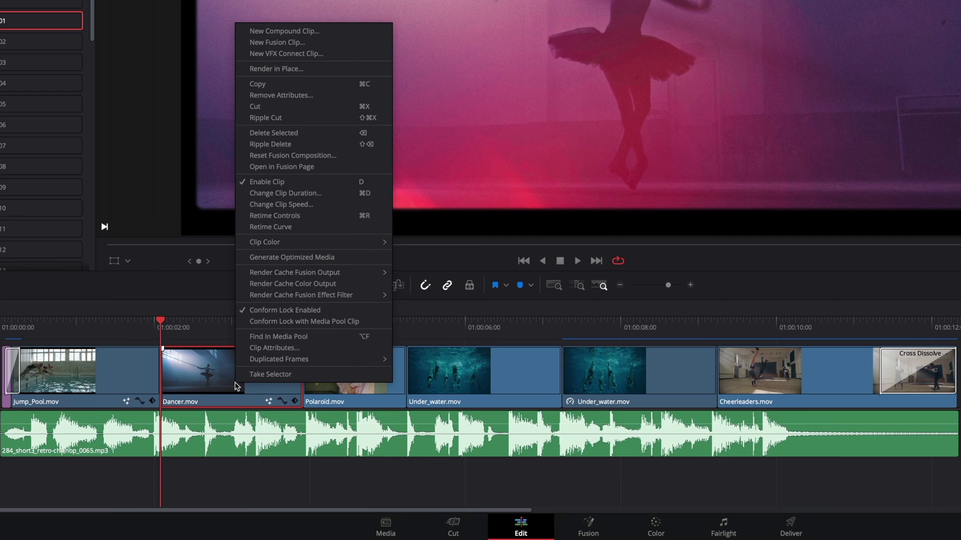
mouse_move(283, 298)
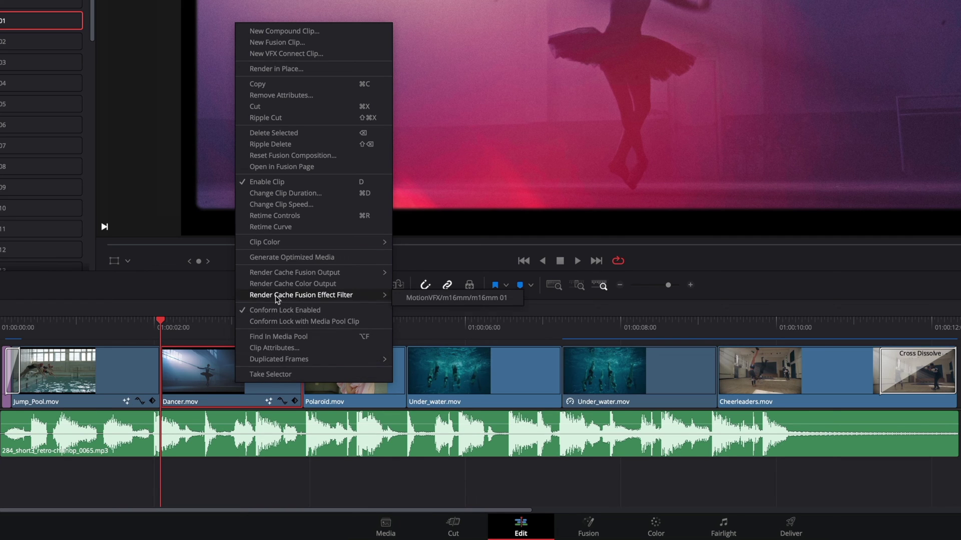
left_click(358, 398)
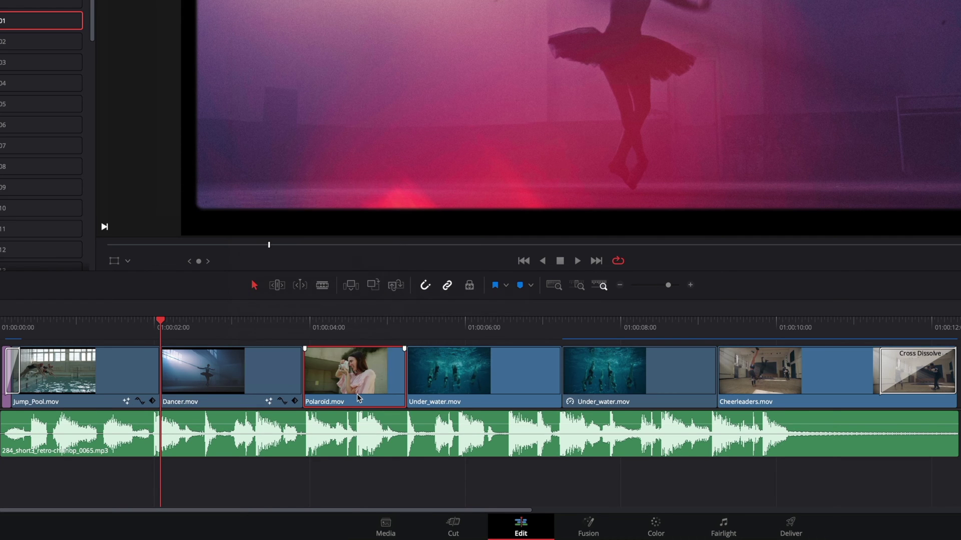
right_click(357, 398)
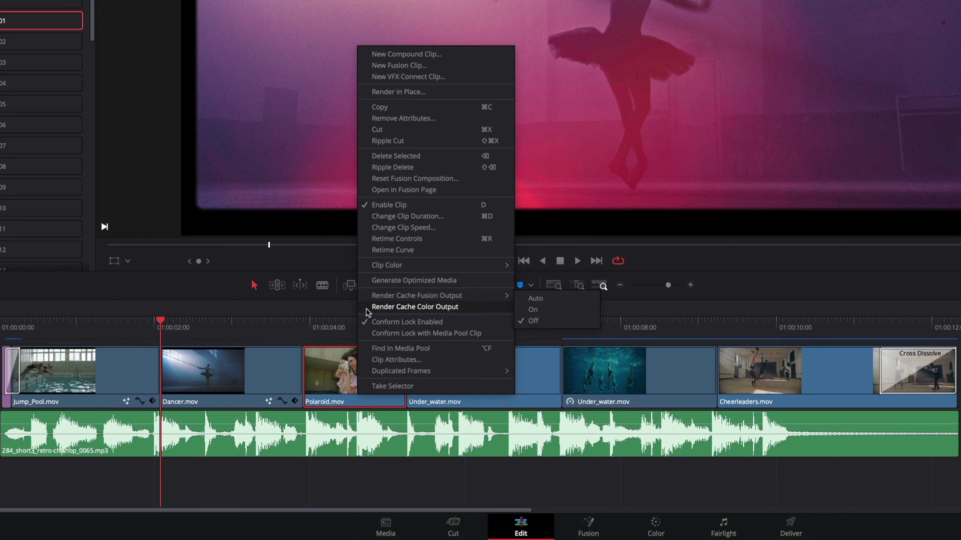
left_click(256, 379)
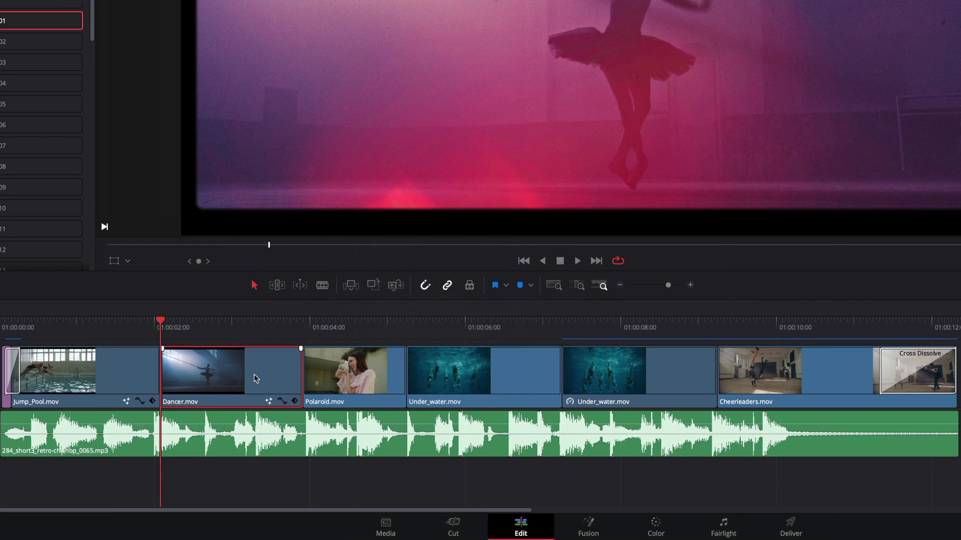
- Render-cache Dancer.mov's MotionVFX m16mm 01 effect and play the timeline to check it
right_click(257, 379)
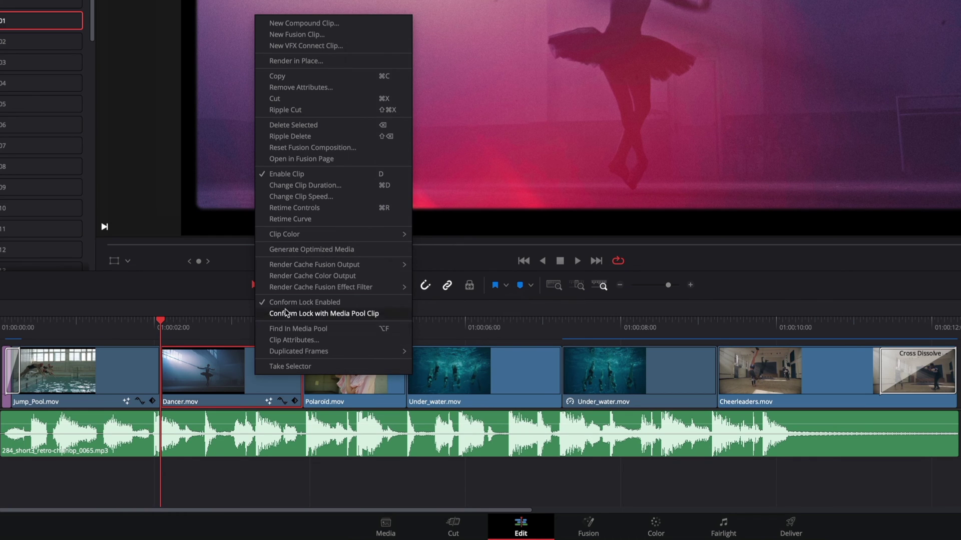
mouse_move(330, 287)
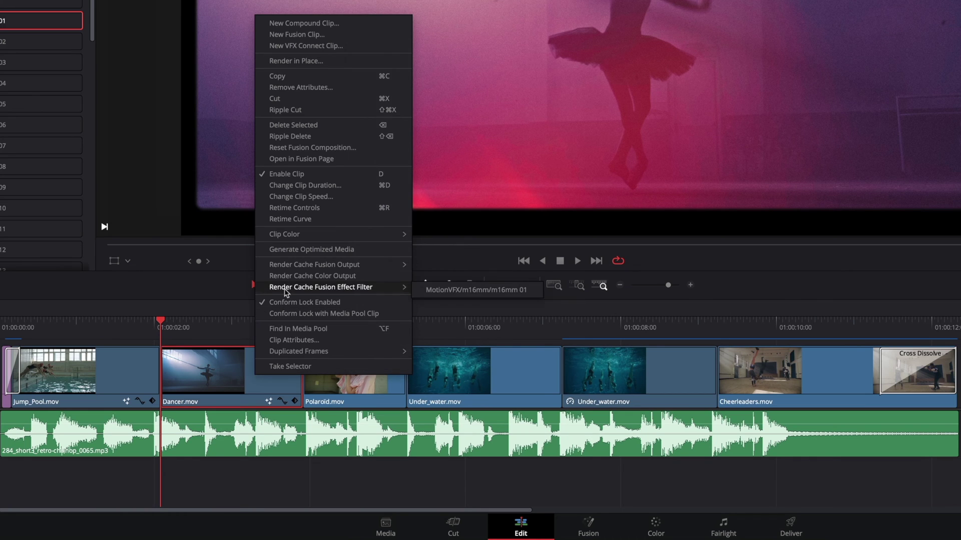
left_click(439, 295)
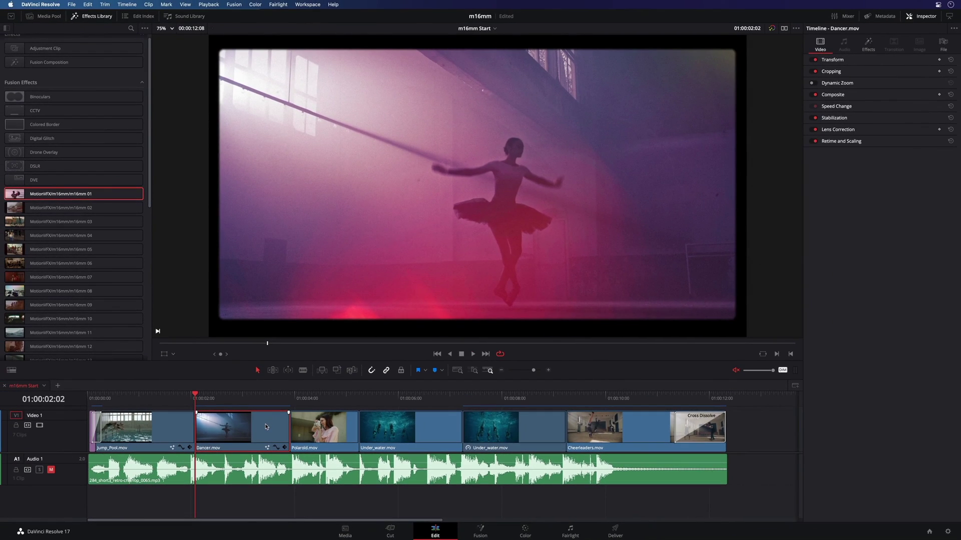
key("space")
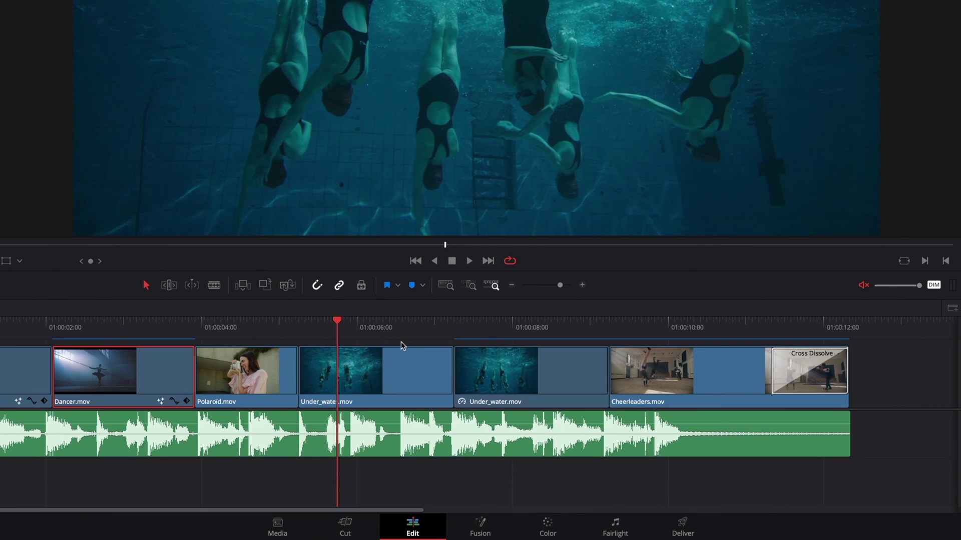
- Marquee-select both Under_water clips and make them a compound clip named 'underwater'
left_click_drag(427, 408, 467, 427)
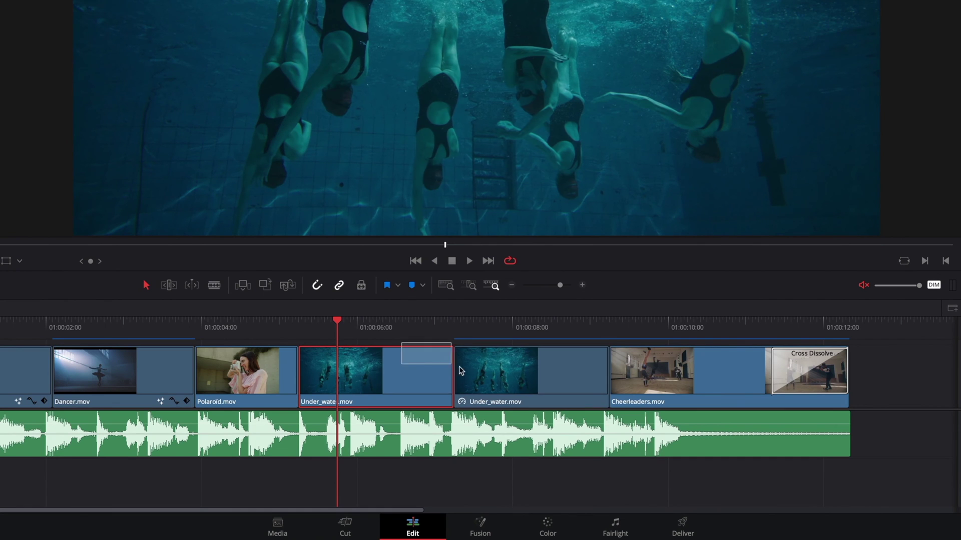
left_click_drag(460, 371, 510, 387)
right_click(424, 379)
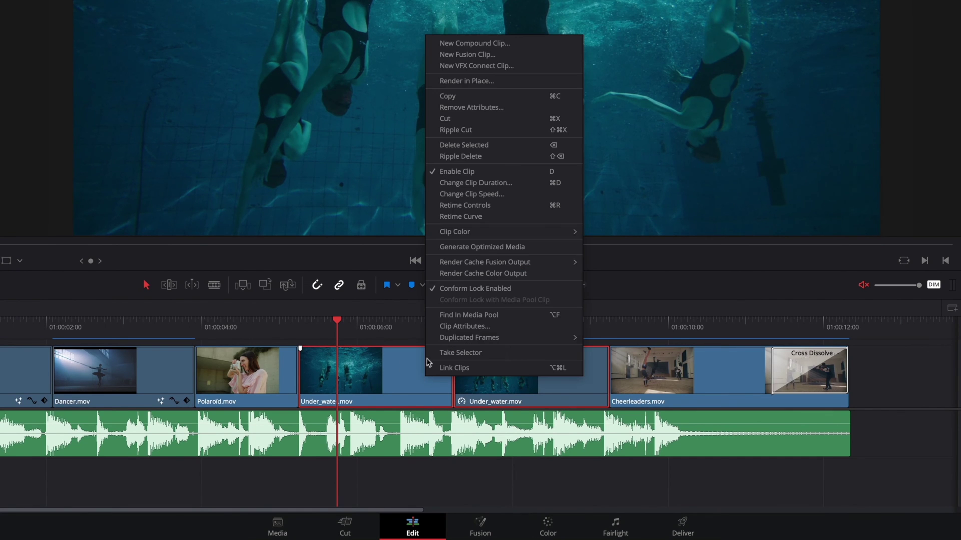
left_click(455, 46)
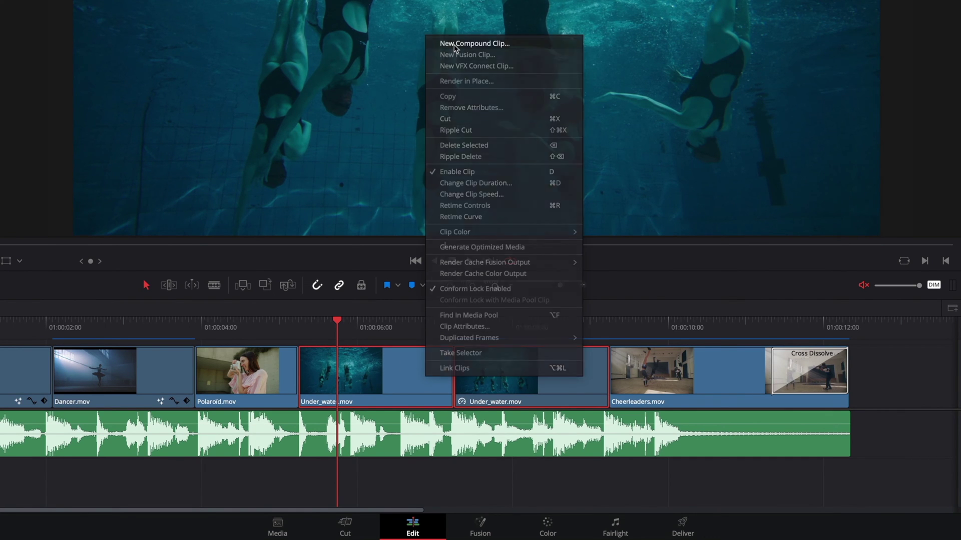
type("underwater")
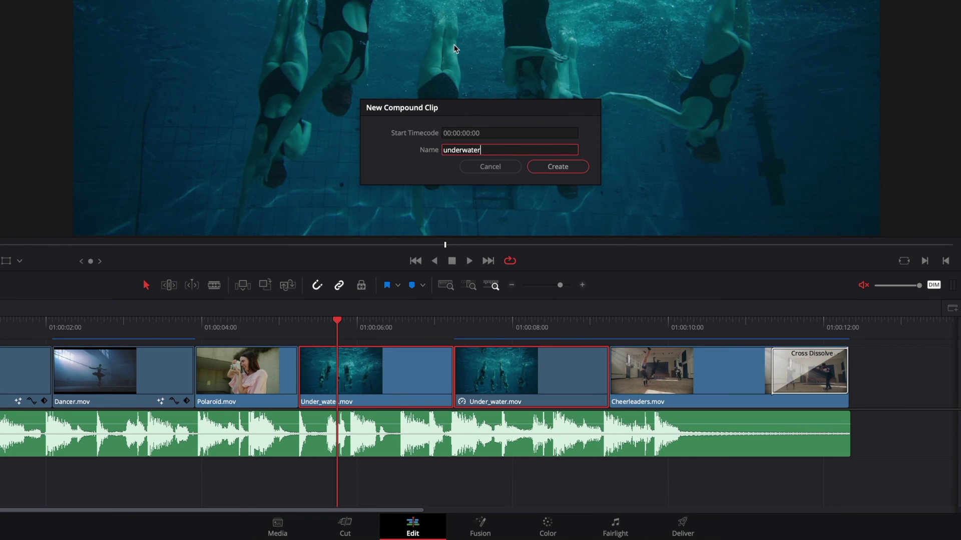
key("Return")
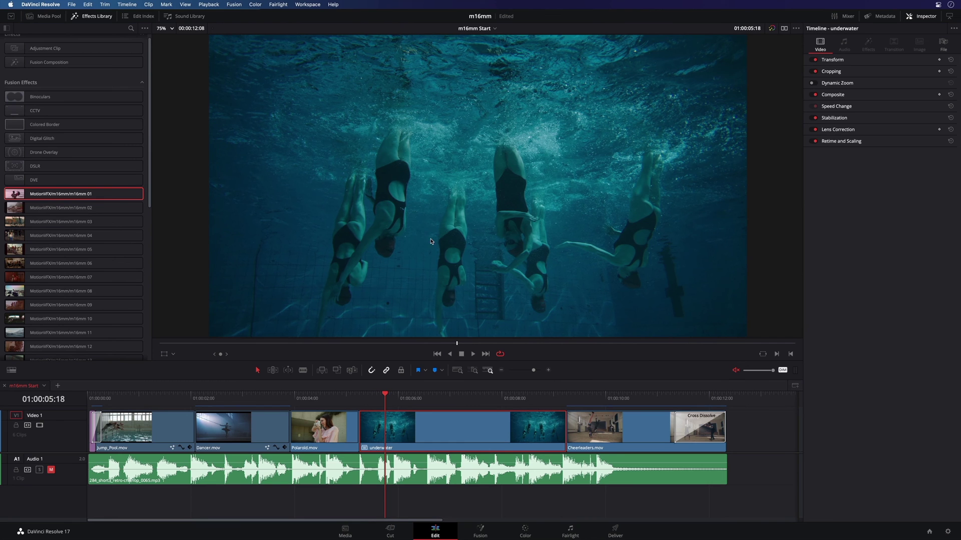
- Apply m16mm 08 to the underwater compound clip and move the playhead to 01:00:07:07
left_click_drag(149, 205, 149, 272)
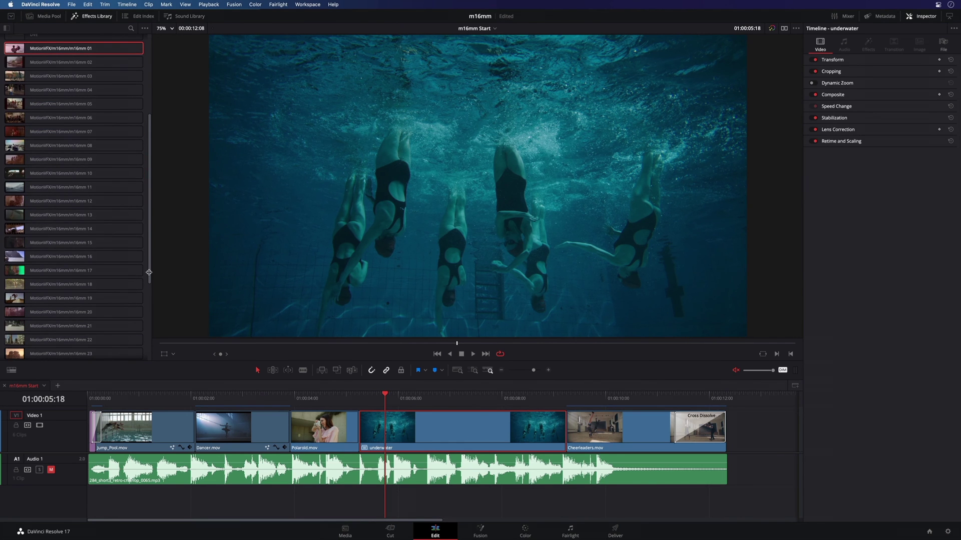
left_click_drag(65, 145, 453, 432)
left_click(867, 45)
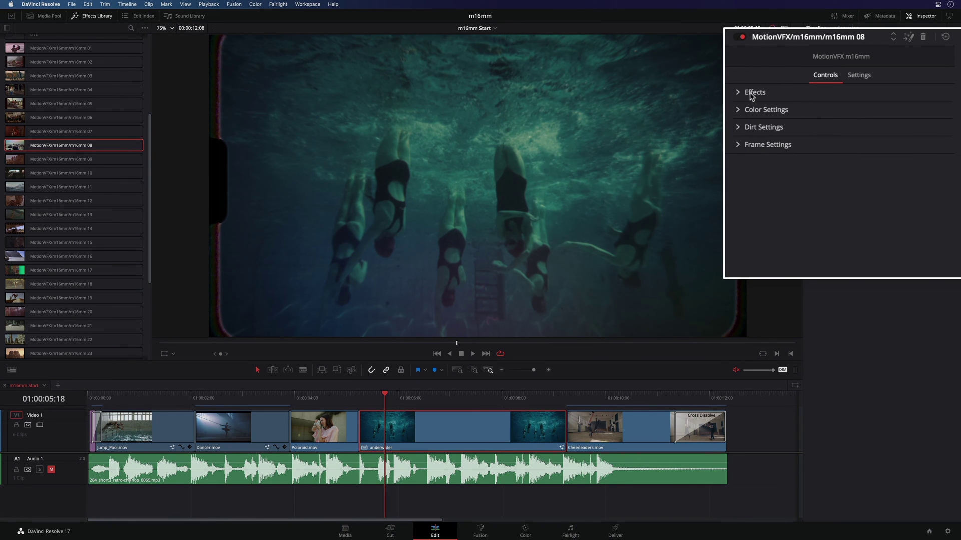
left_click(738, 128)
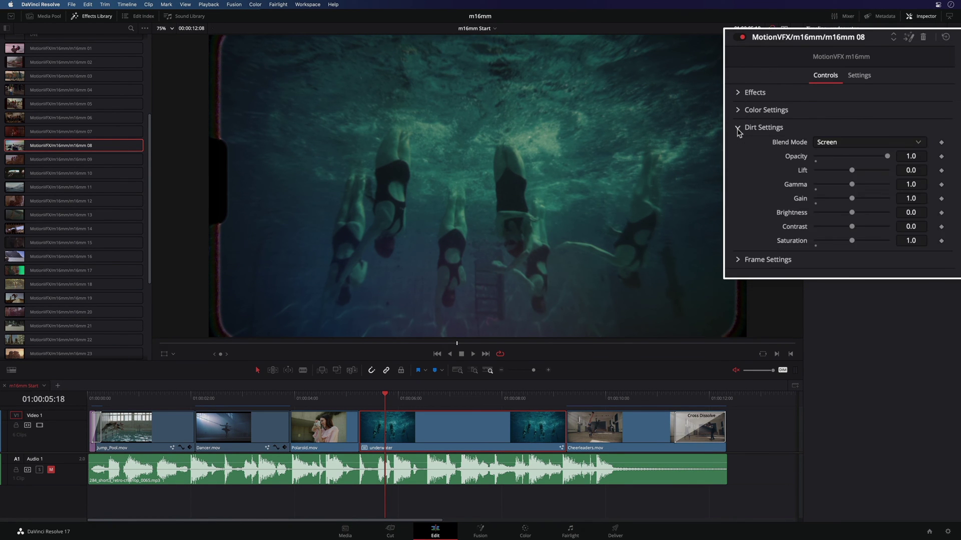
left_click_drag(386, 396, 489, 397)
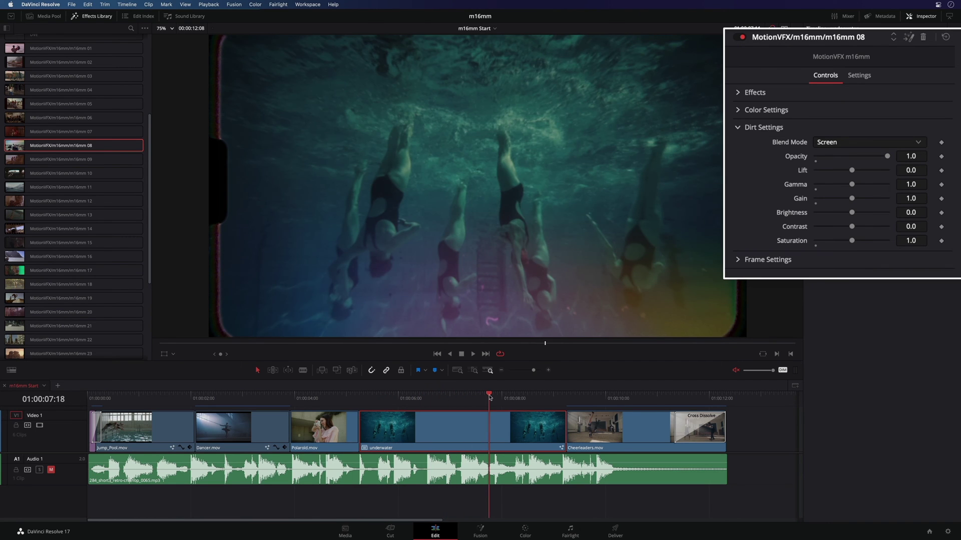
- Try Normal then Screen dirt blend mode, set dirt gain 2.33 and opacity 0, then open Fusion
left_click(843, 145)
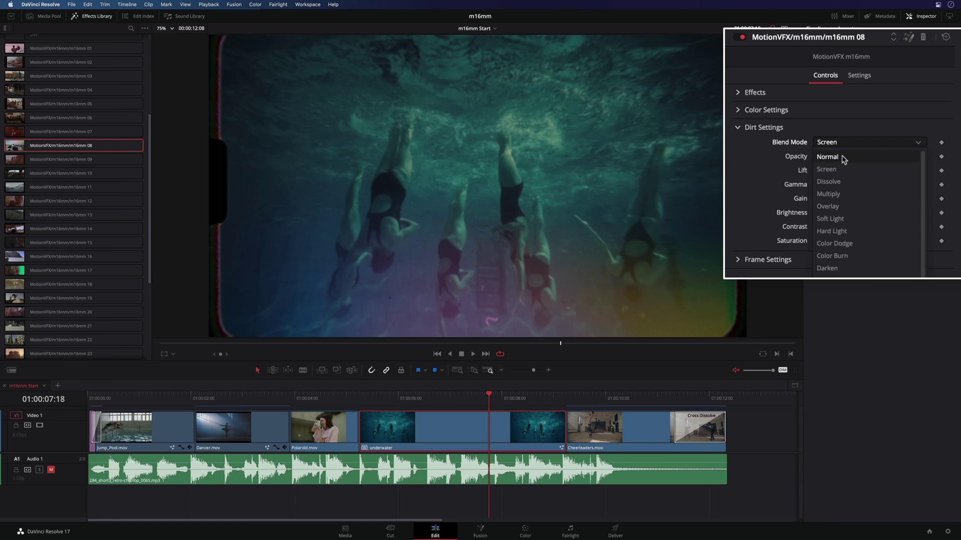
left_click(842, 159)
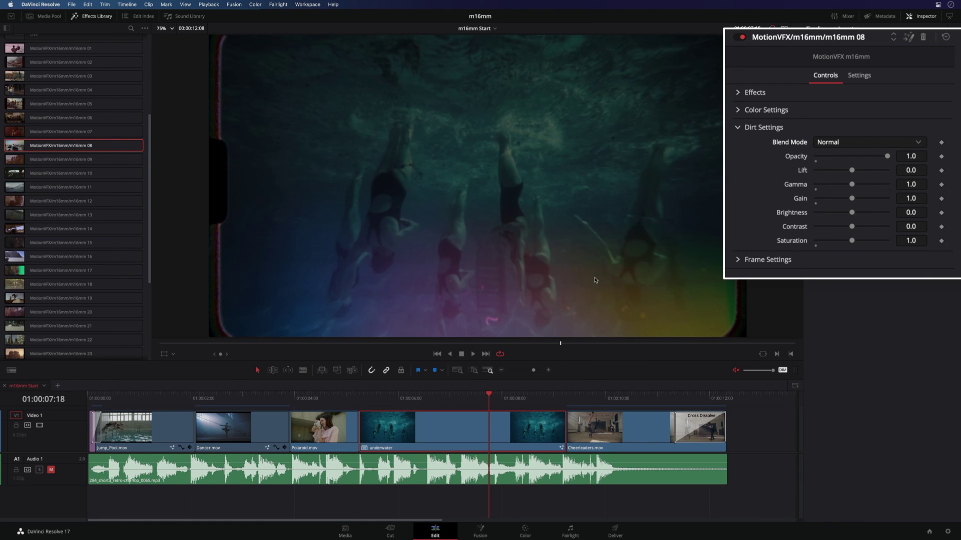
left_click(867, 146)
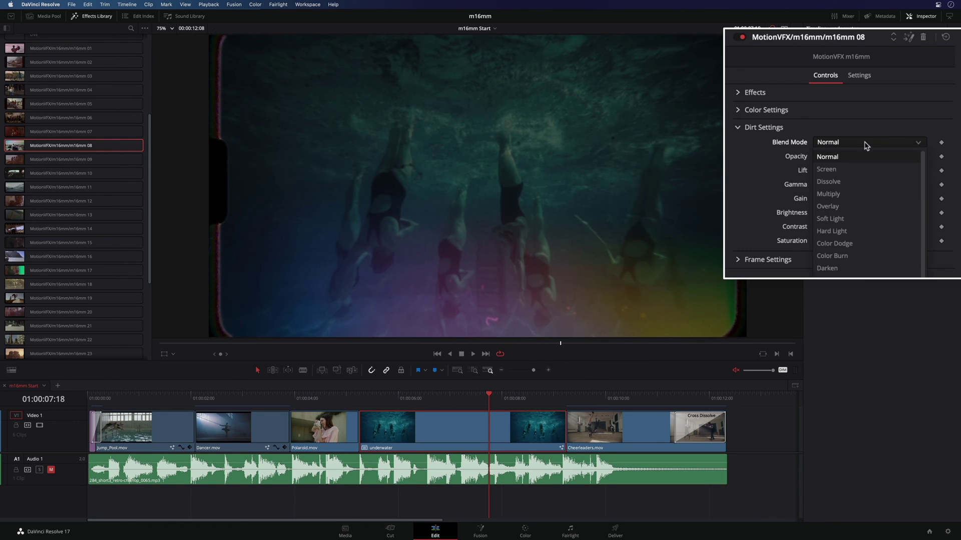
left_click(849, 170)
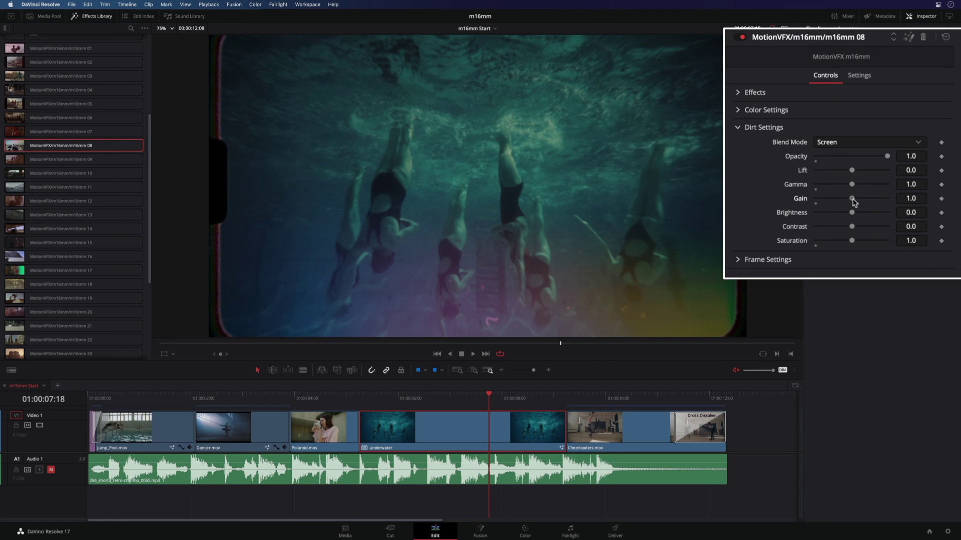
left_click_drag(852, 198, 864, 199)
left_click_drag(488, 395, 408, 404)
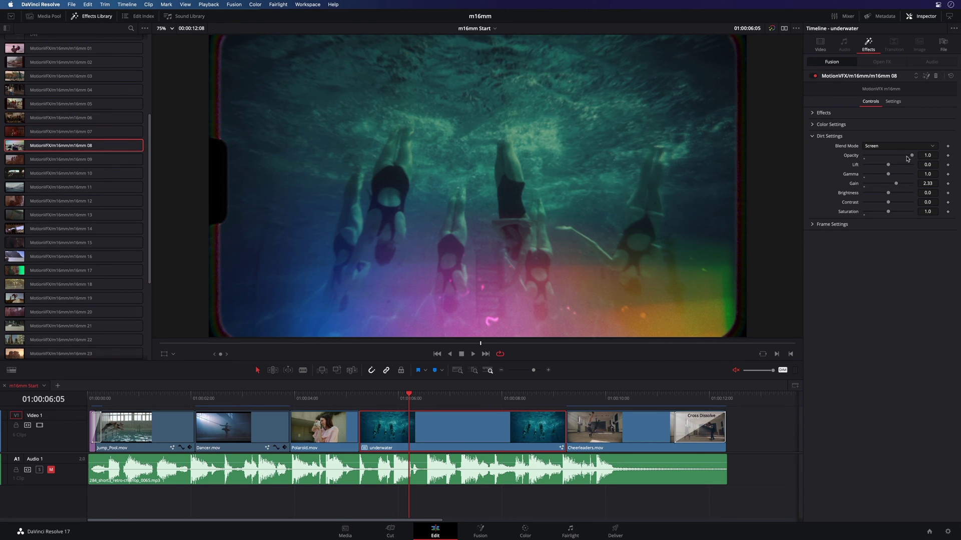
left_click_drag(913, 158, 857, 160)
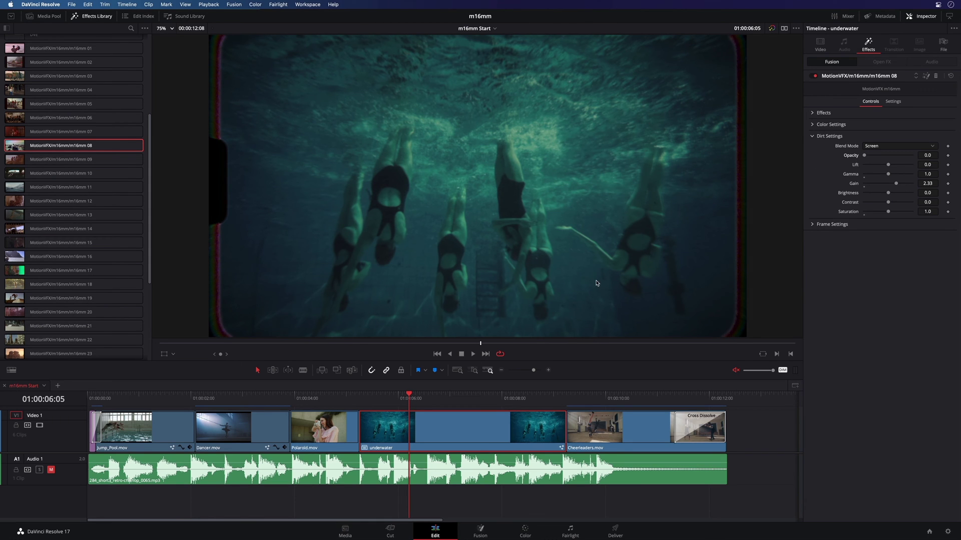
left_click(482, 532)
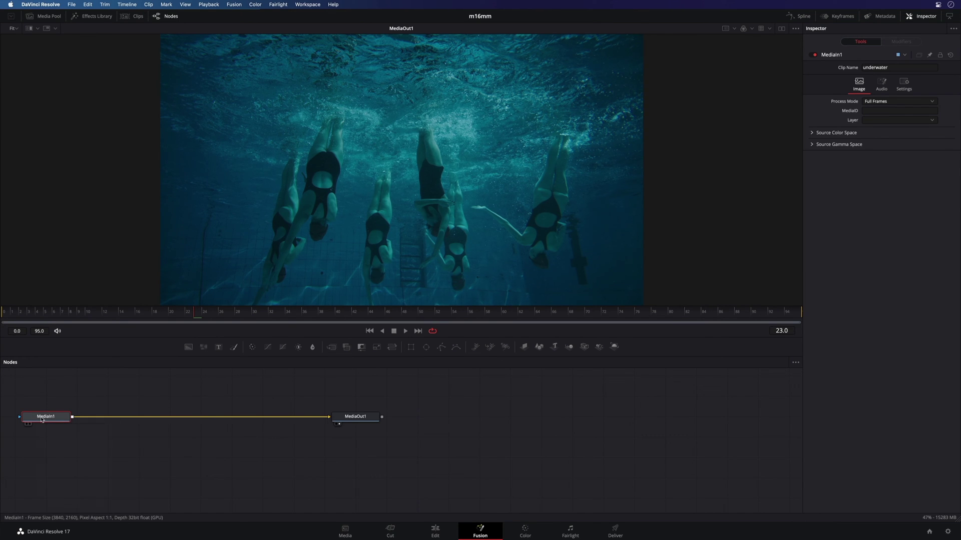
- Nudge the MediaIn1 node slightly right and return to the Edit page
mouse_move(42, 420)
left_mouse_down()
mouse_move(40, 409)
mouse_move(47, 421)
left_mouse_up()
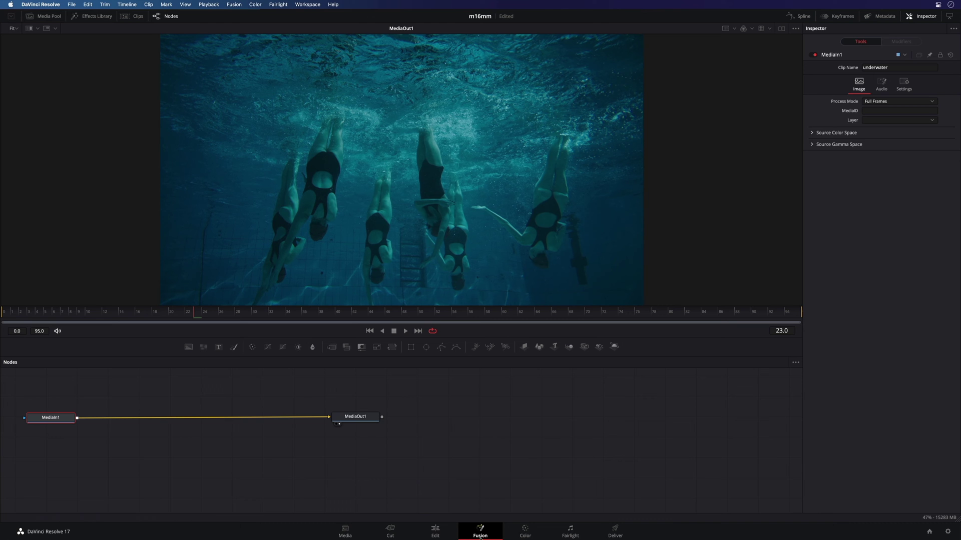
left_click(433, 534)
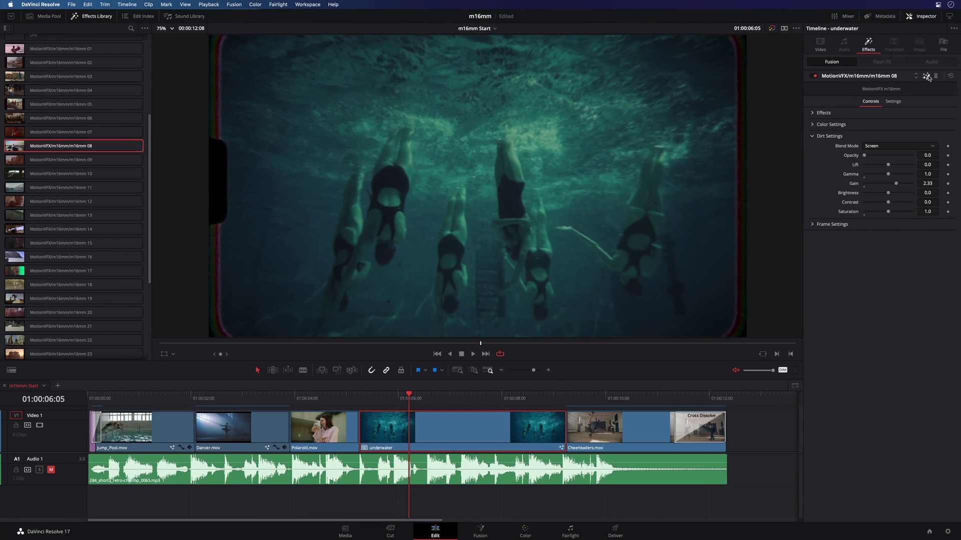
- Open m16mm 08 in Fusion and spread MediaIn1, m16mm_08 and MediaOut1 apart, lower in the graph
left_click(927, 76)
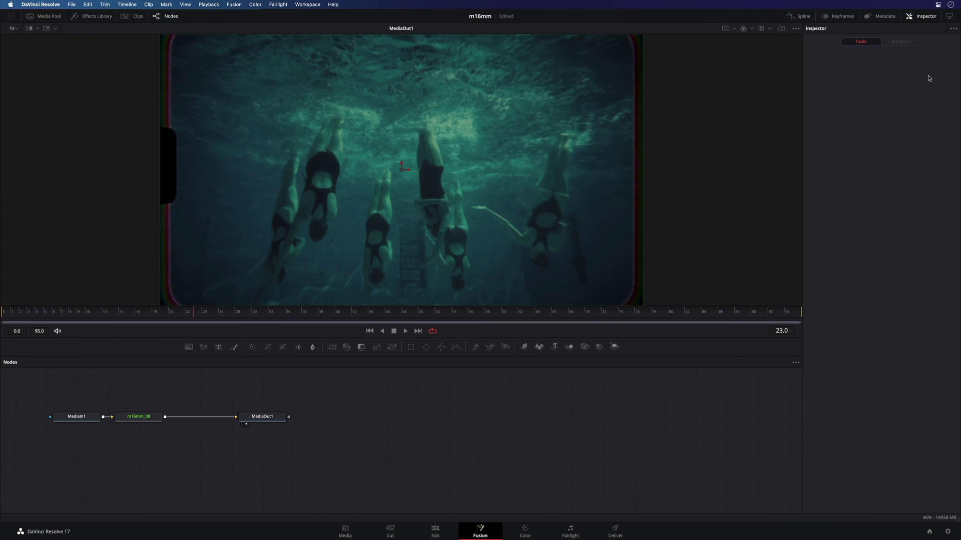
left_click_drag(262, 417, 663, 416)
left_click_drag(157, 417, 415, 415)
left_click(75, 416)
left_click_drag(52, 392, 689, 428)
left_click_drag(403, 415, 402, 476)
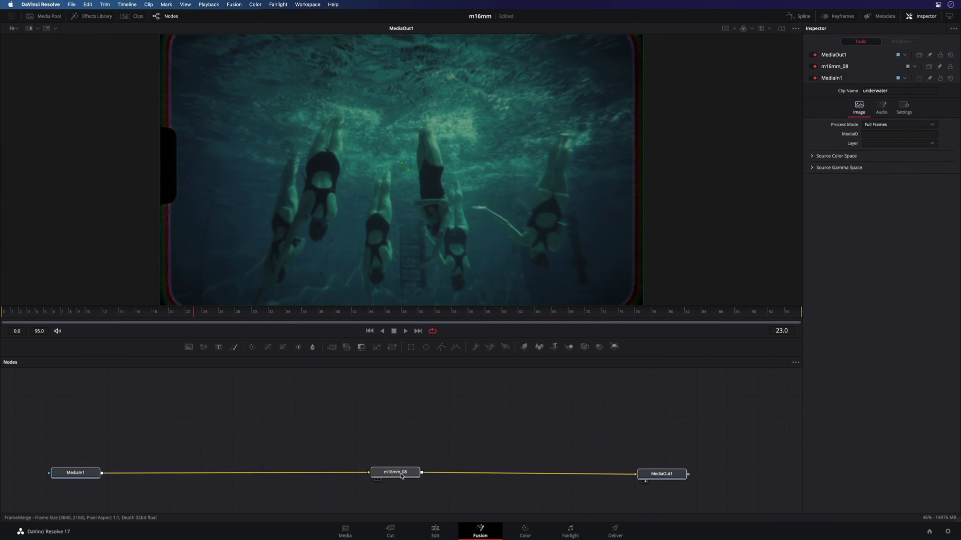
- Preview the m16mm_08 node's dirt opacity, then reset it back to 0
left_click(402, 476)
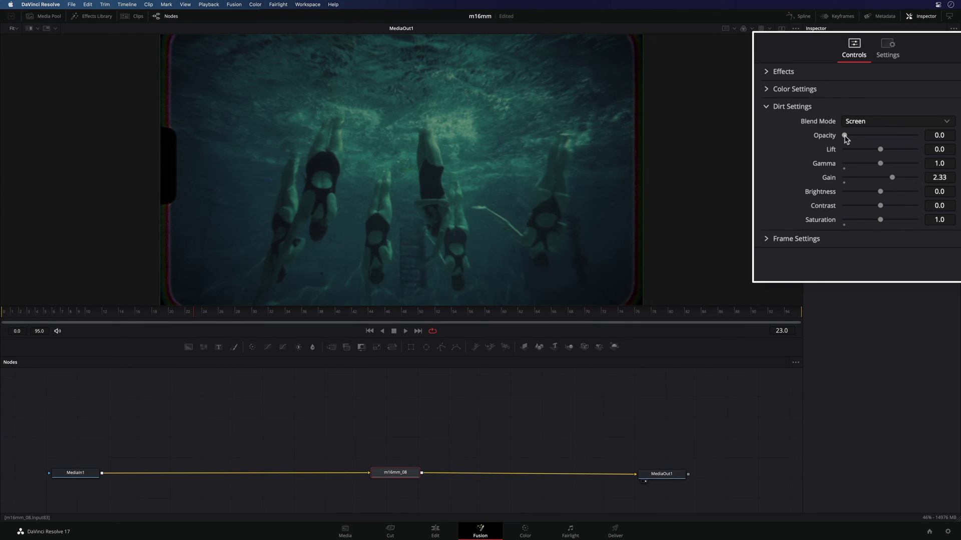
left_click_drag(844, 135, 900, 138)
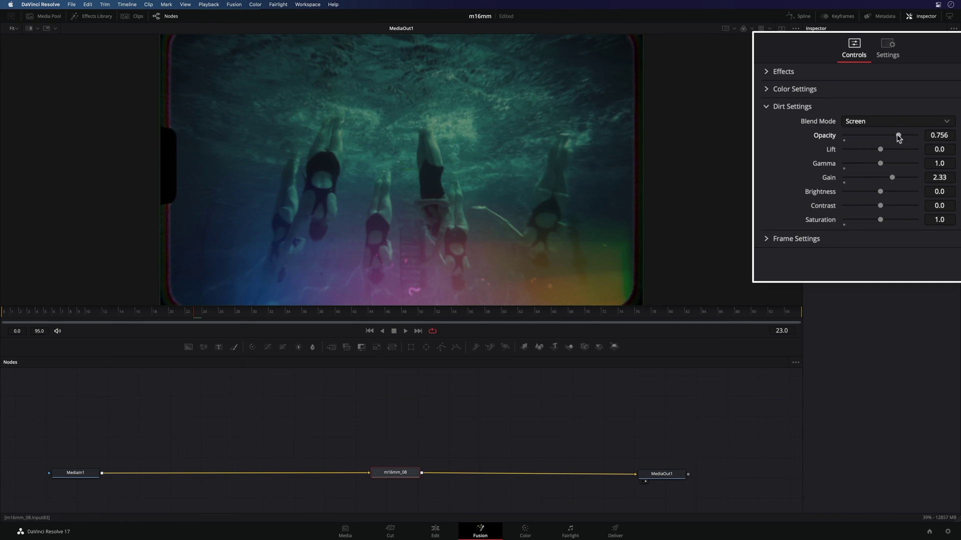
double_click(854, 140)
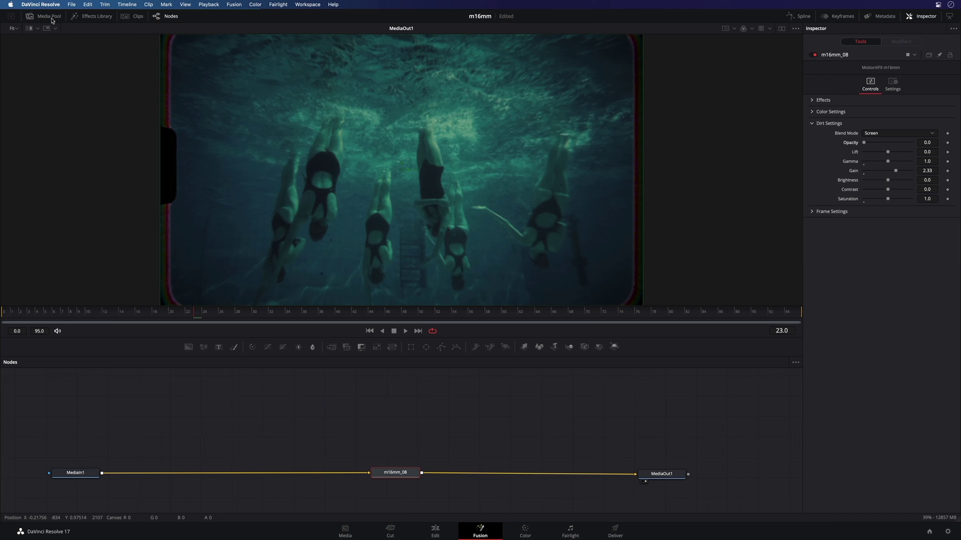
- On the MotionVFX site, preview the mCaustic, mAnamorphic and mLeaks 4K compositing elements, then return to Resolve
key("ctrl+Right")
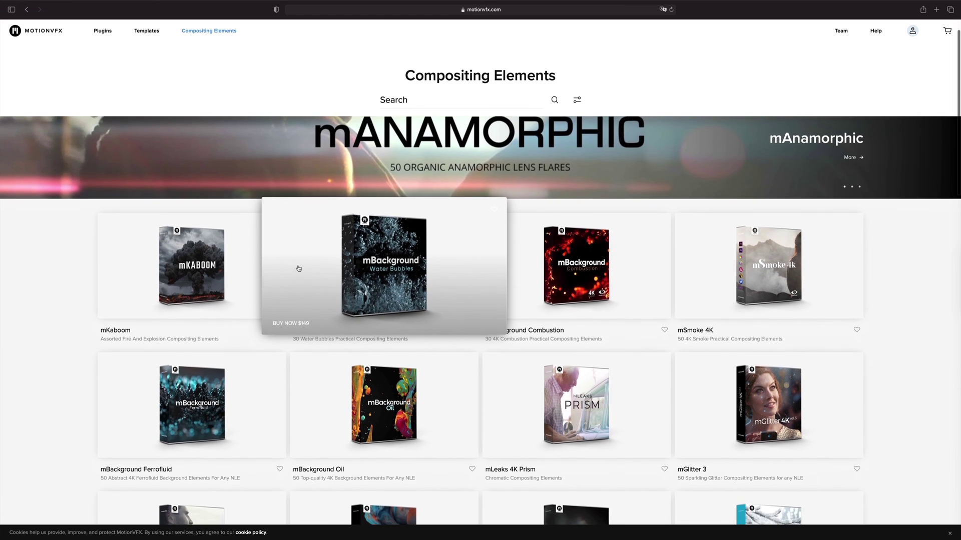
scroll(298, 269, "down", 3)
scroll(299, 269, "down", 5)
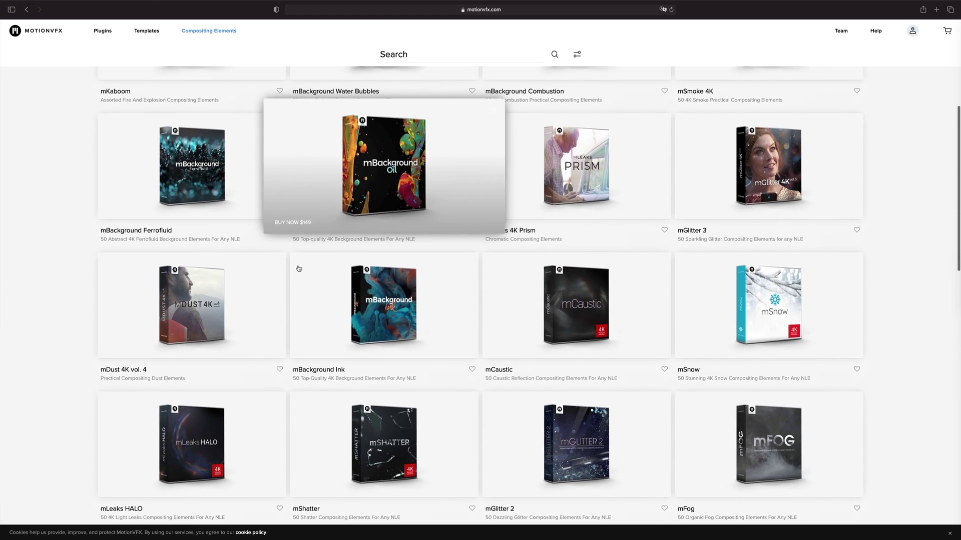
mouse_move(562, 265)
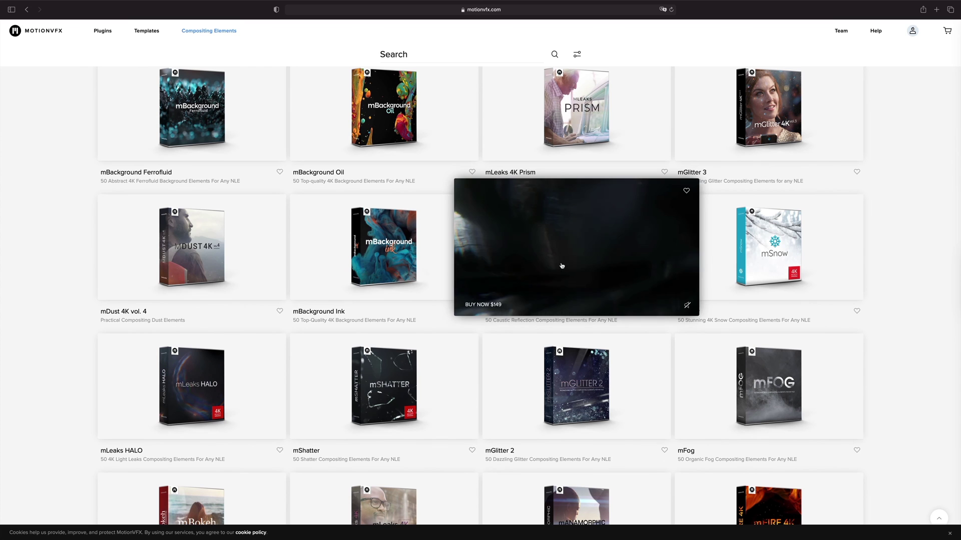
scroll(582, 274, "down", 3)
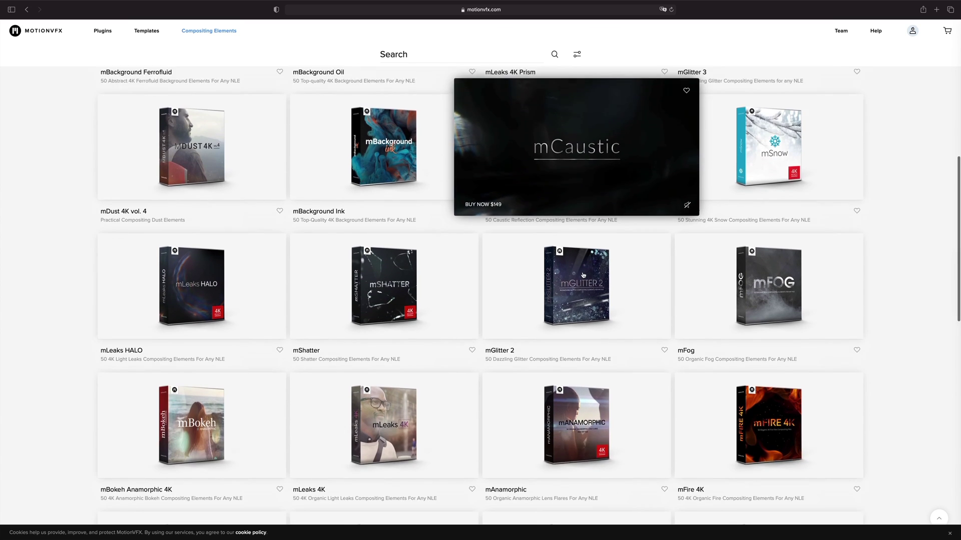
mouse_move(577, 381)
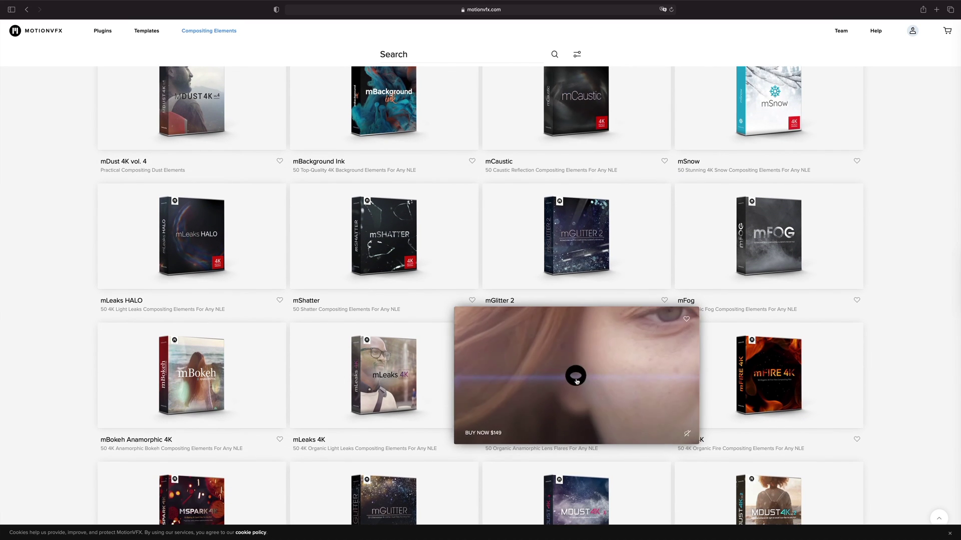
mouse_move(386, 379)
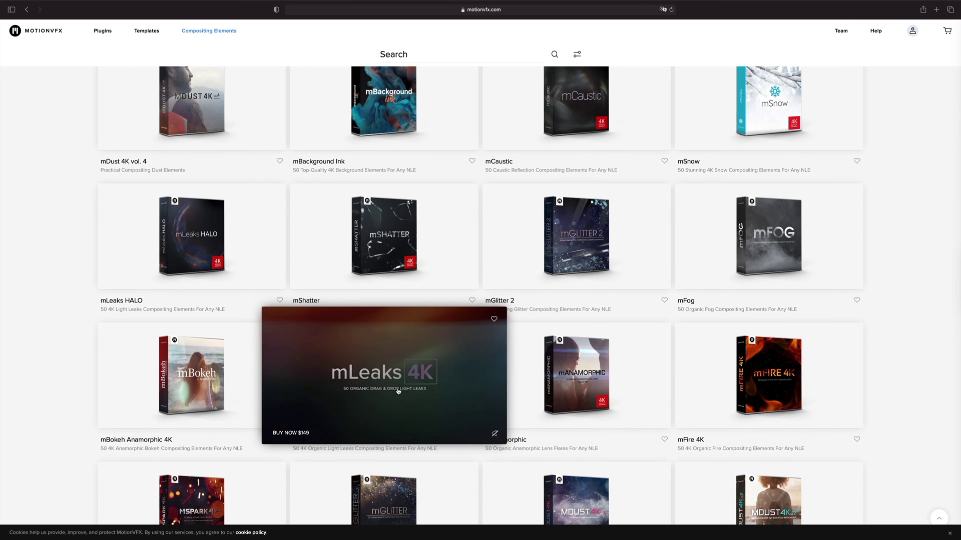
key("ctrl+Left")
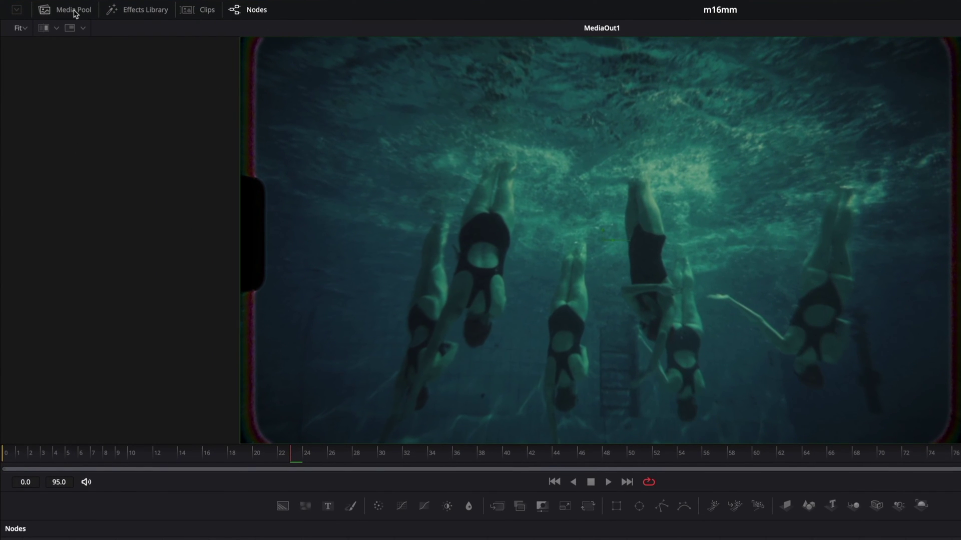
- Drag mLeaks_4K_25.mov from the mLeaks 4K bin into the Fusion graph as MediaIn2 and view it
left_click(74, 10)
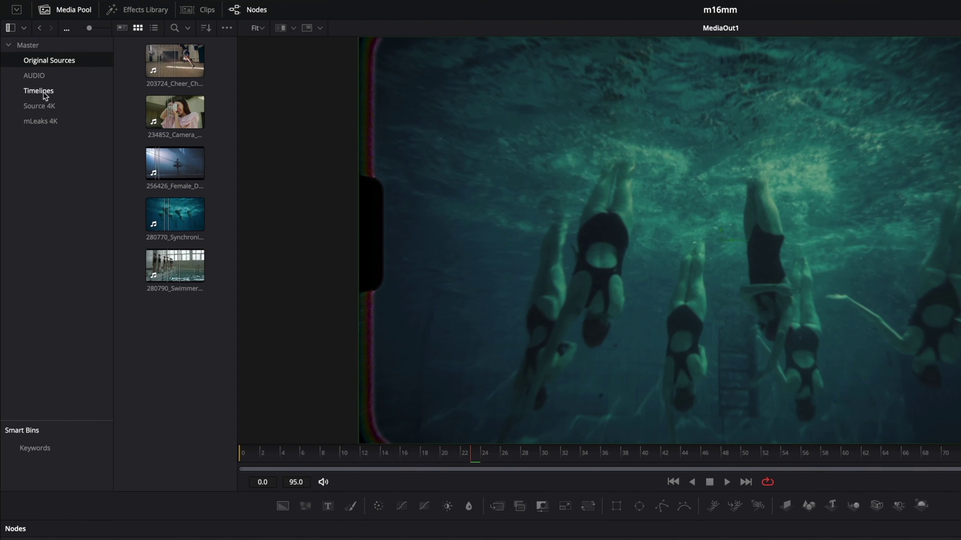
left_click(48, 121)
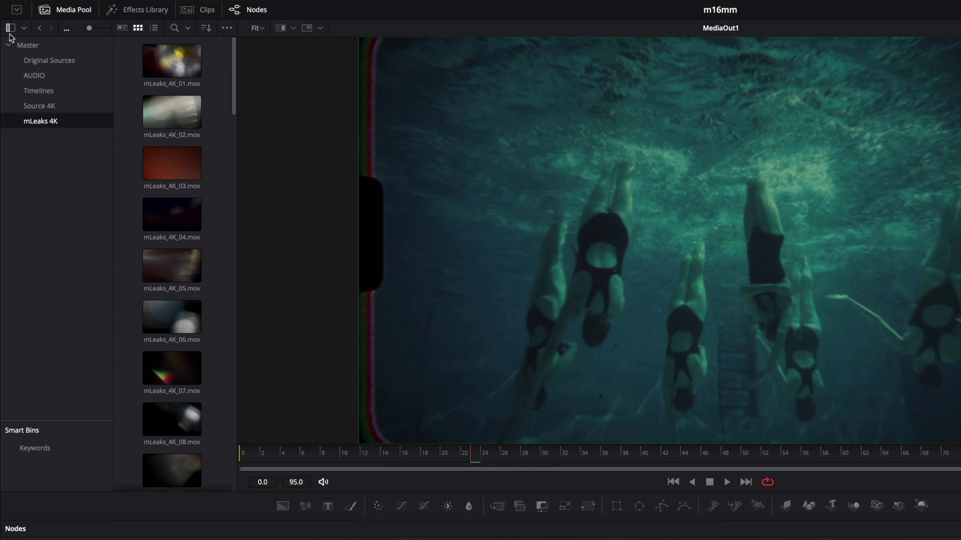
left_click(10, 29)
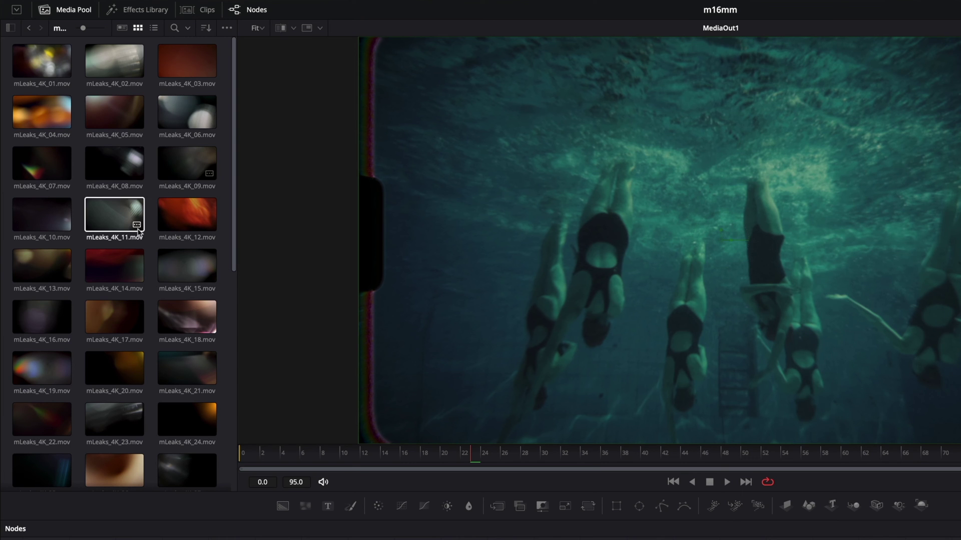
scroll(62, 377, "down", 6)
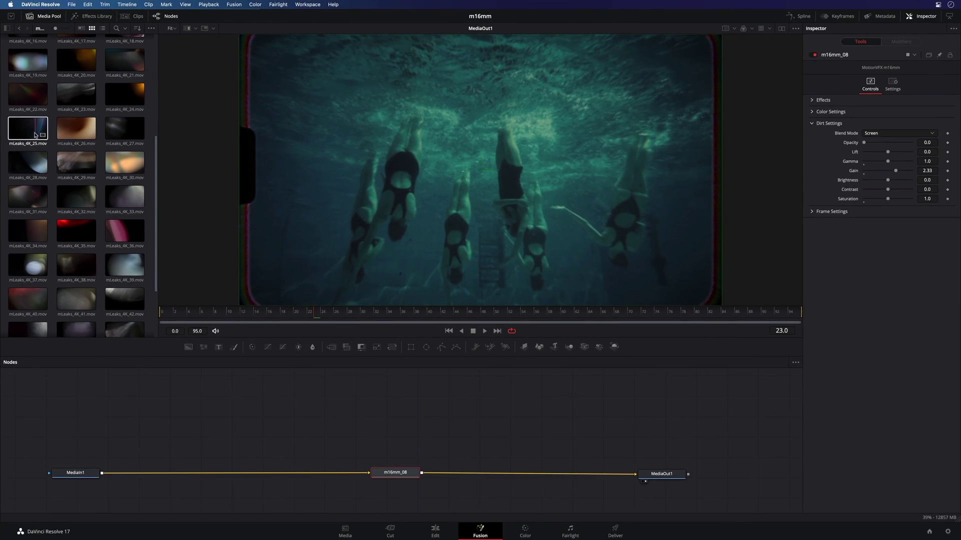
left_click_drag(35, 134, 399, 419)
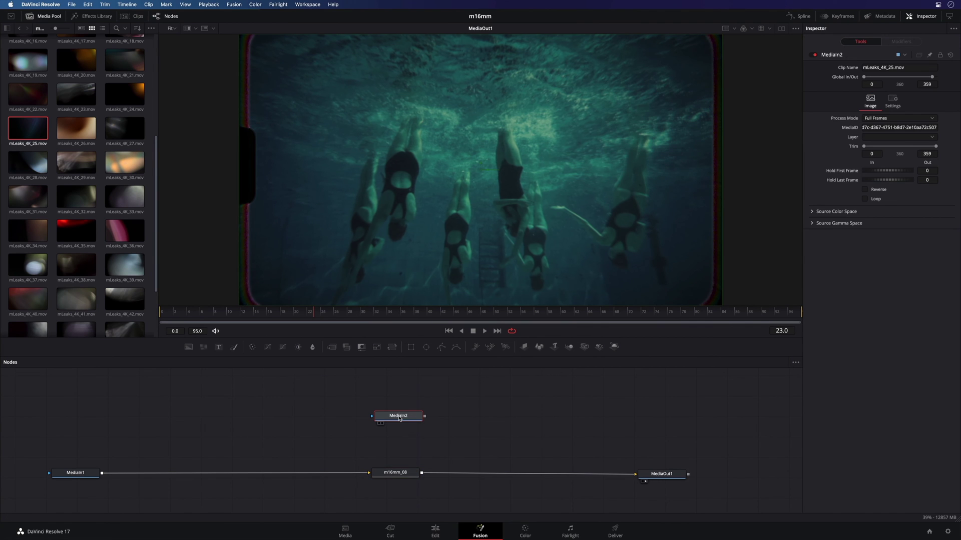
key("1")
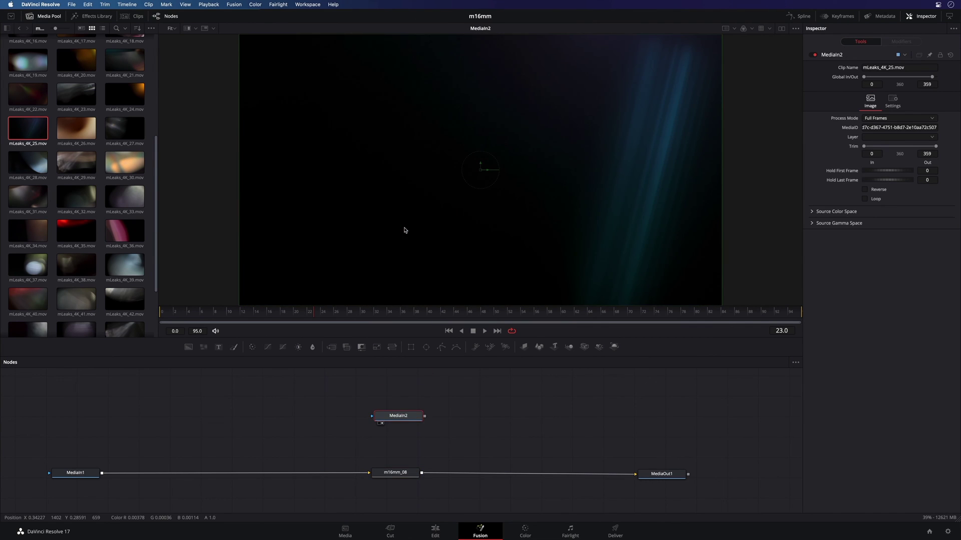
left_click(554, 313)
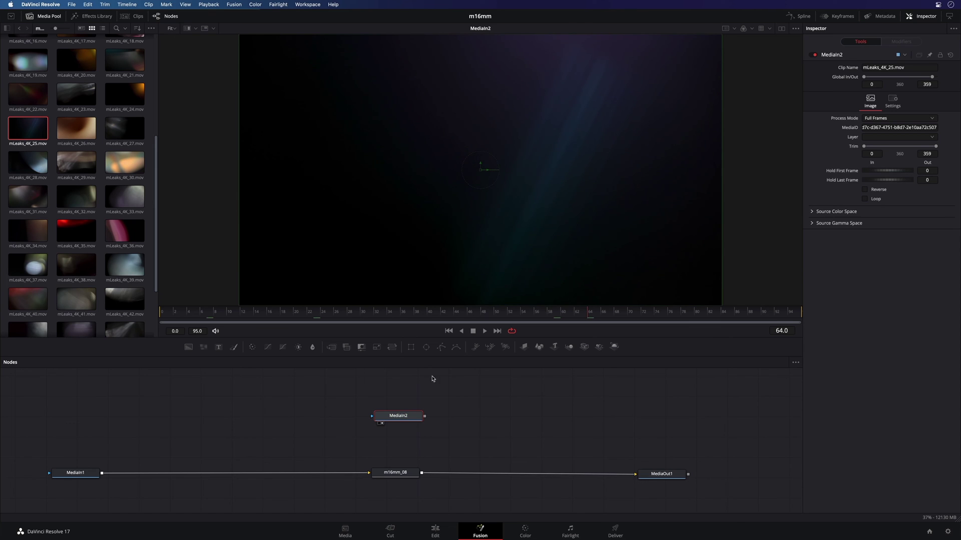
- Connect MediaIn2 into the m16mm_08 output link to create Merge1, placing MediaIn2 above it
key("1")
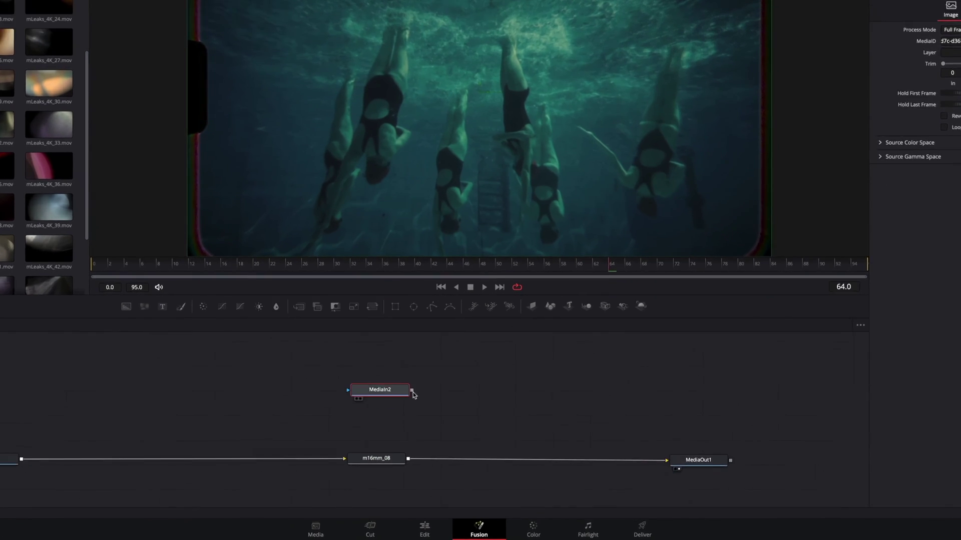
left_click_drag(411, 391, 517, 443)
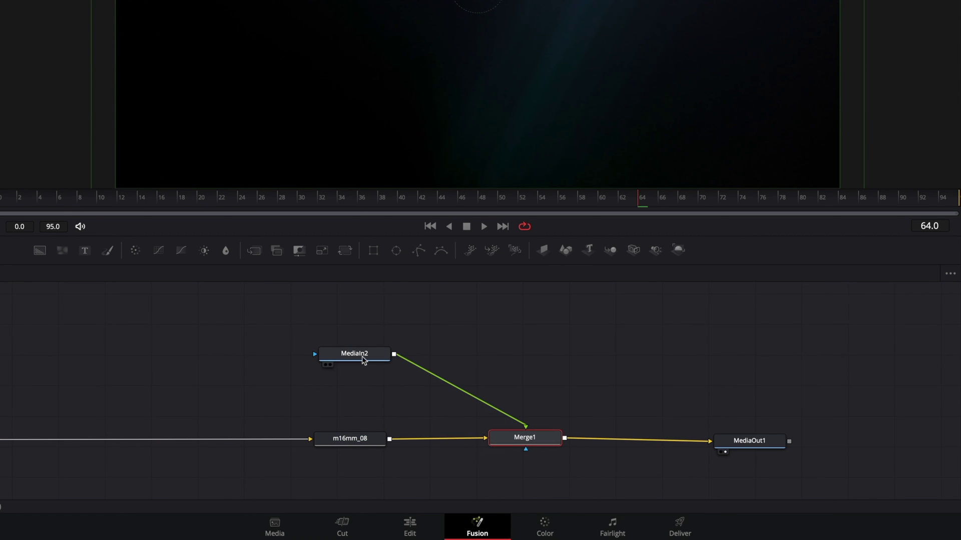
left_click_drag(363, 360, 534, 332)
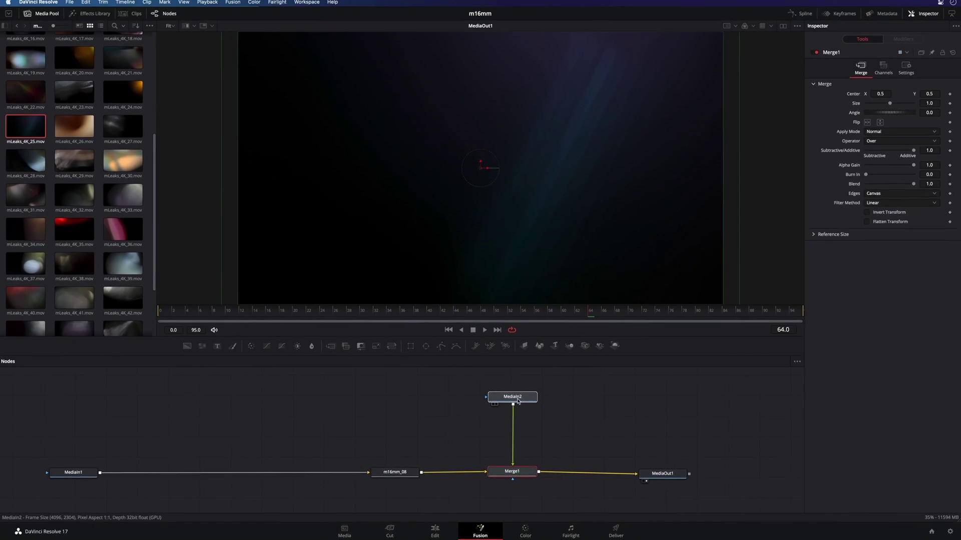
- Set Merge1's Apply Mode to Screen so the mLeaks_4K_25 leak blends over the swimmers
left_click(518, 400)
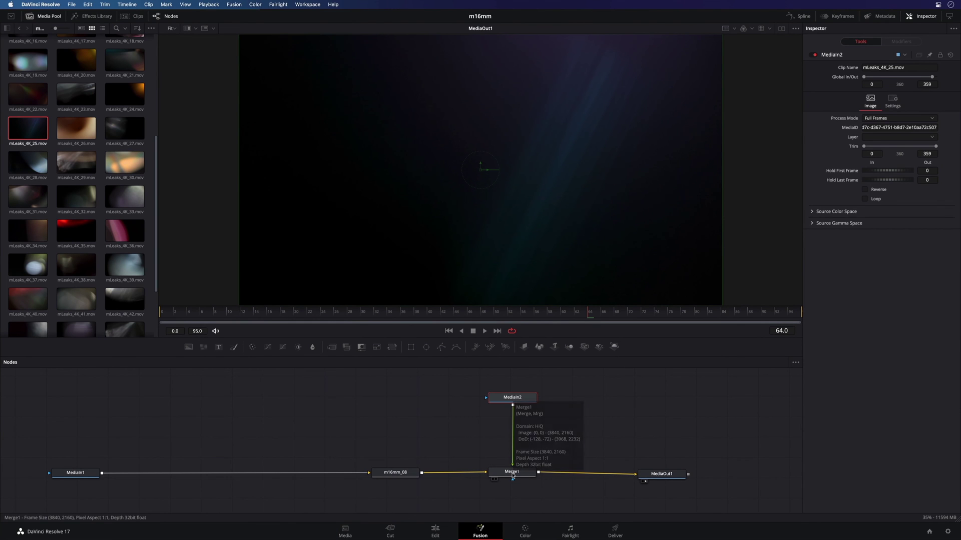
left_click(512, 475)
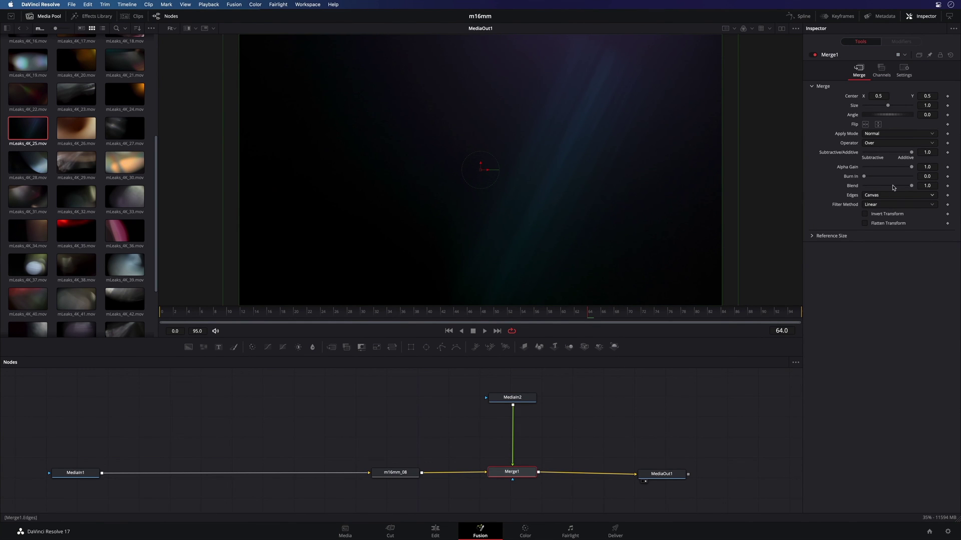
left_click(888, 135)
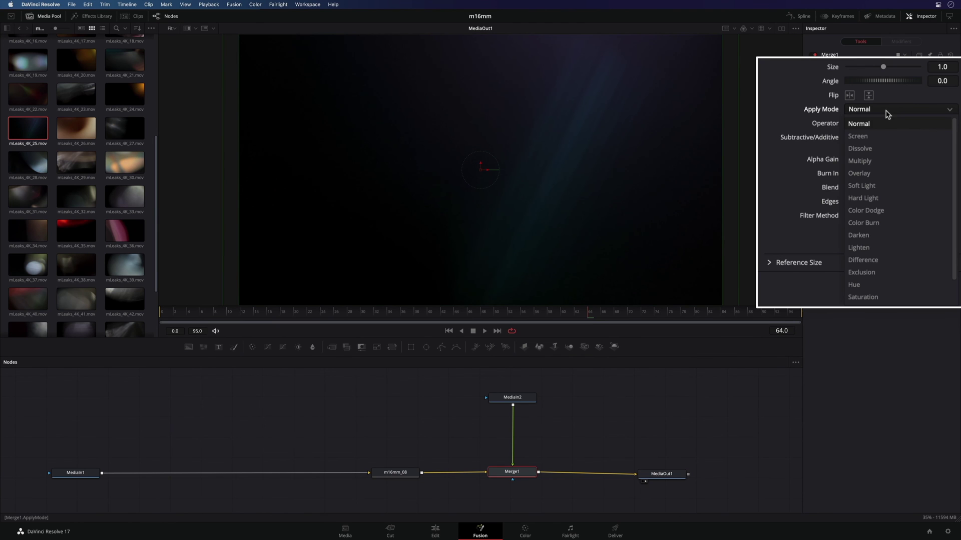
left_click(862, 138)
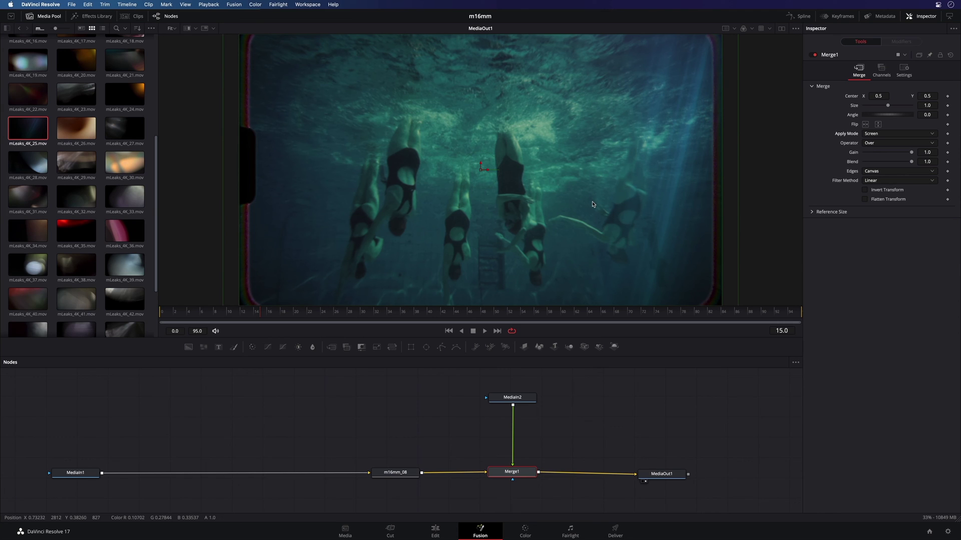
left_click(512, 397)
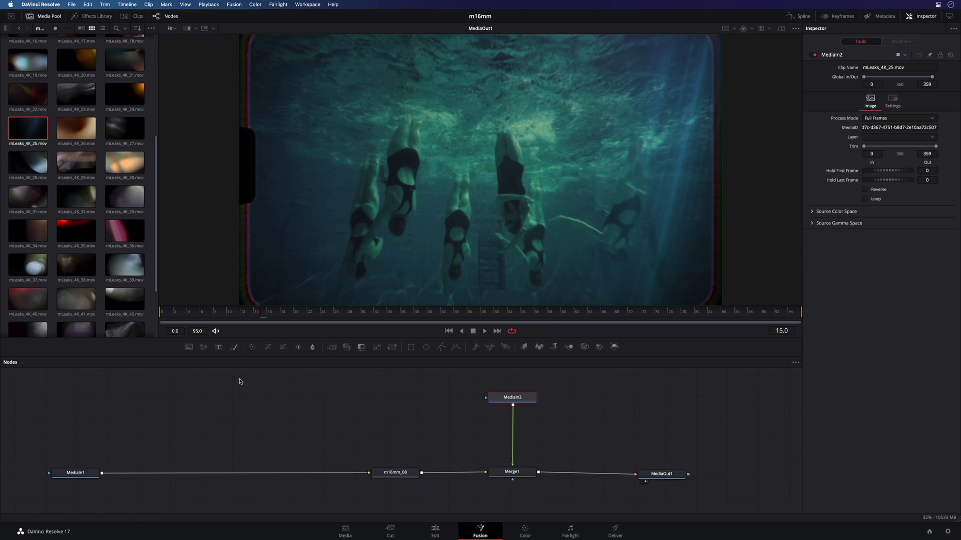
- Add ColorCorrector1 below the MediaIn2 leak clip and preview the leak across earlier frames
left_click(252, 349)
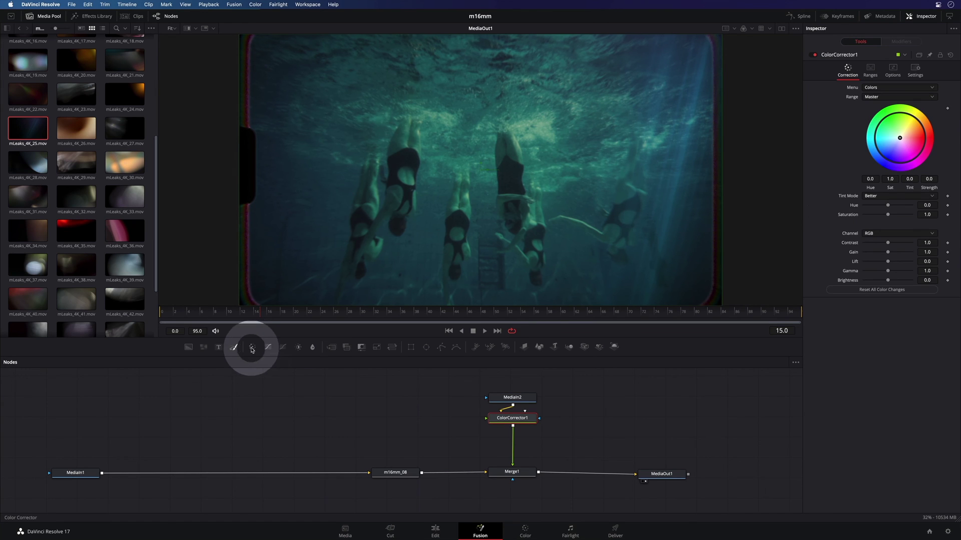
left_click_drag(512, 418, 511, 430)
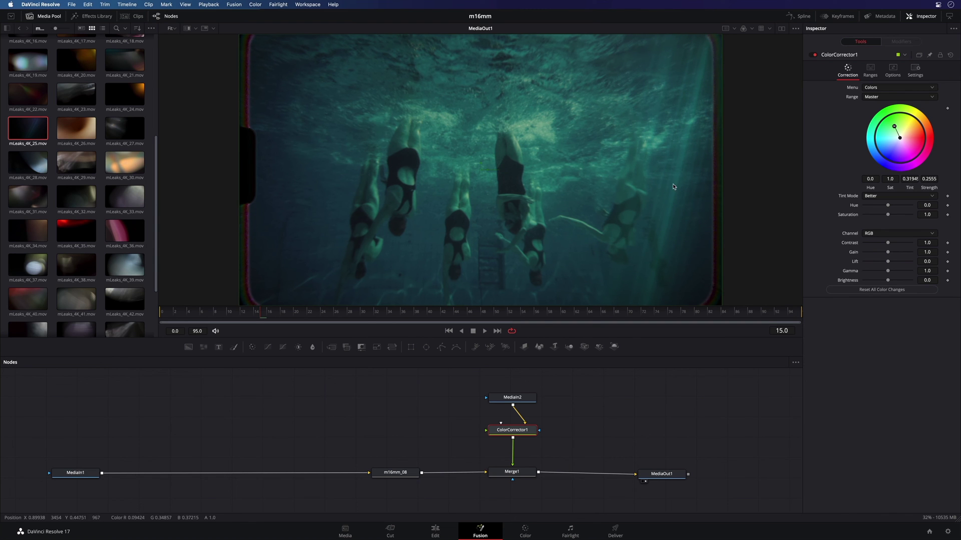
left_click(223, 312)
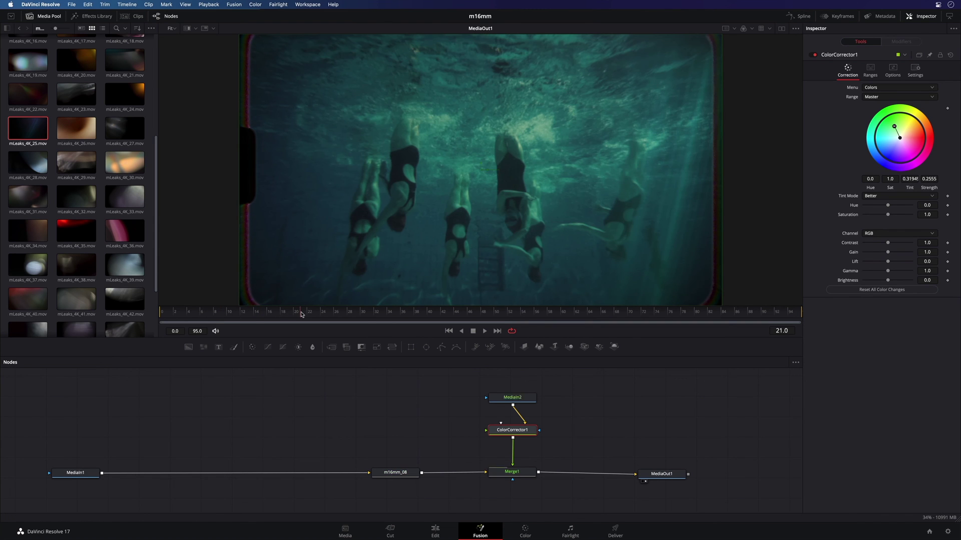
left_click_drag(302, 314, 338, 312)
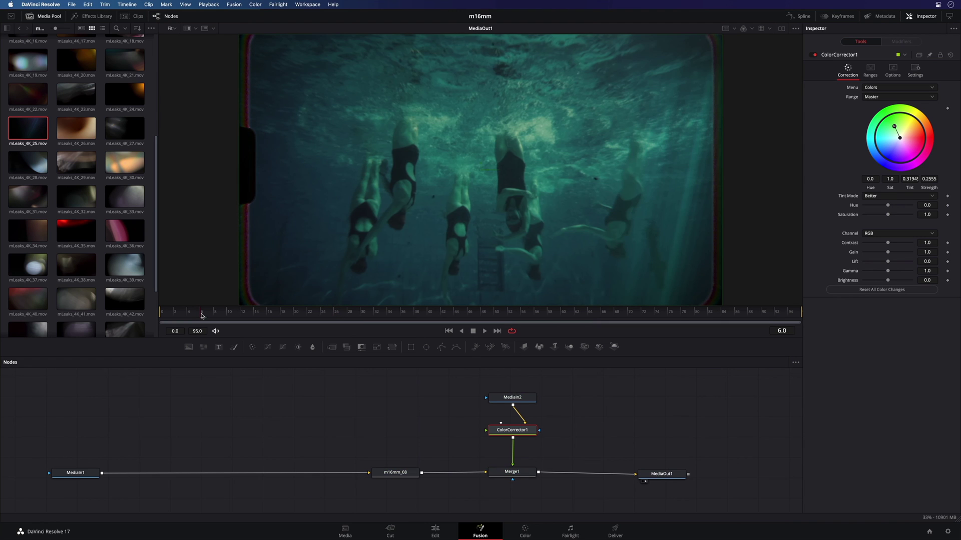
- Insert a Transform between MediaIn2 and ColorCorrector1, set Center X to 0.447, and return to Edit
left_click(493, 398)
left_click_drag(493, 397, 490, 383)
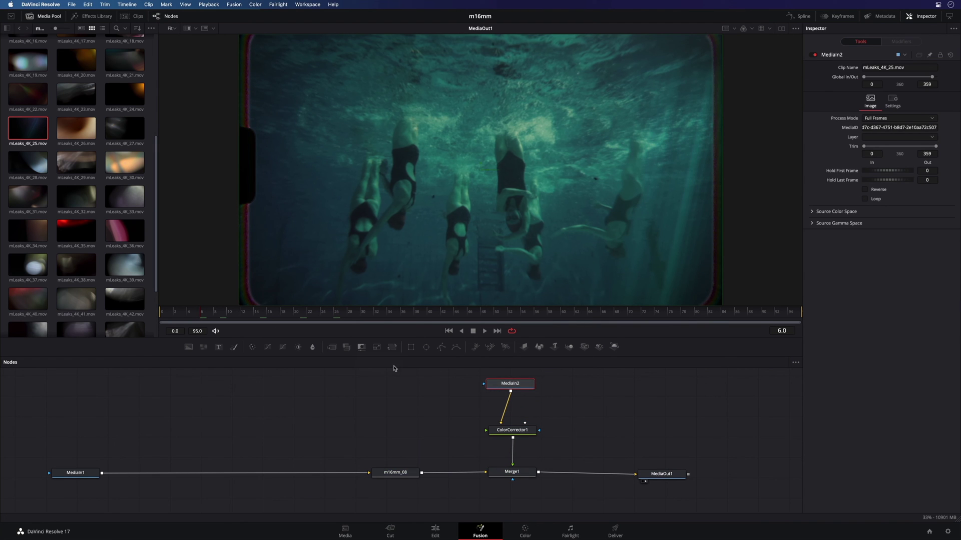
left_click_drag(392, 349, 506, 412)
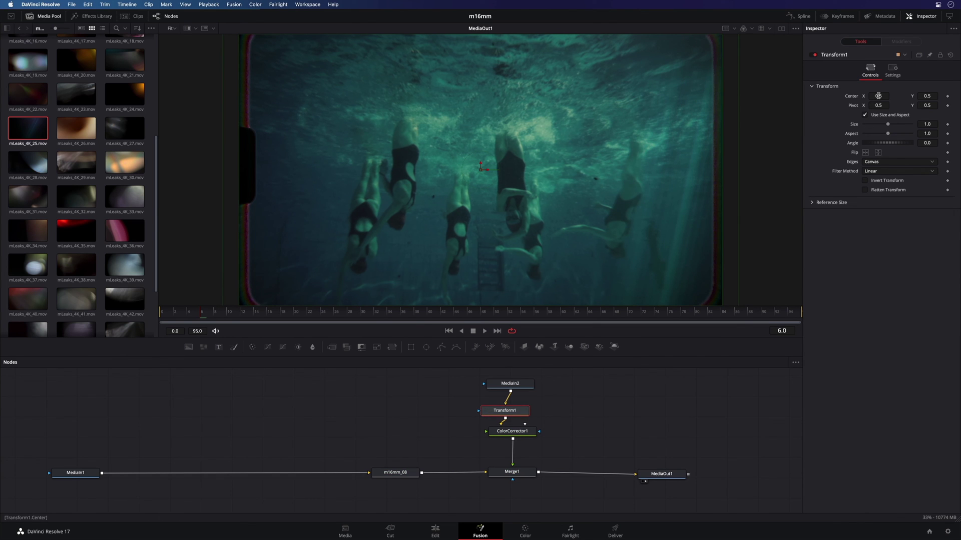
left_click_drag(878, 96, 861, 95)
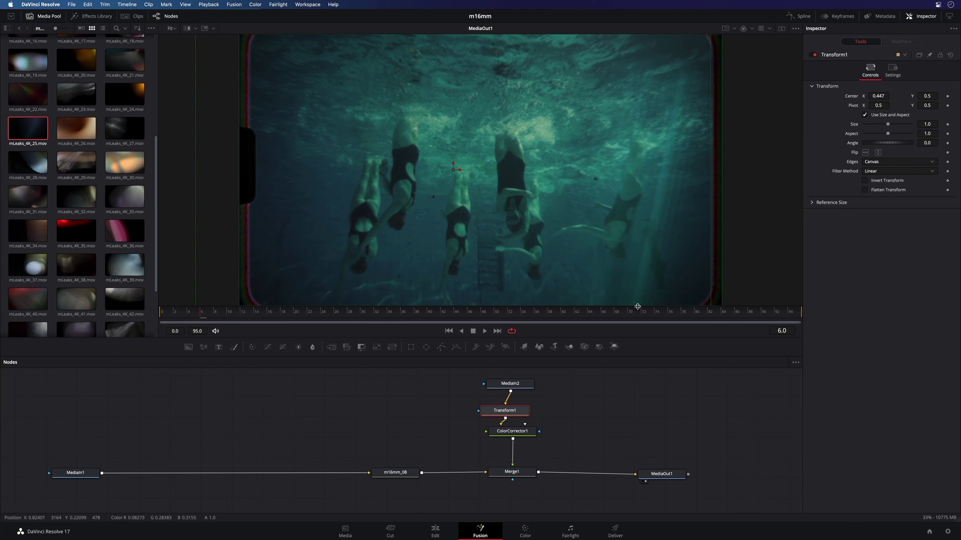
left_click(433, 532)
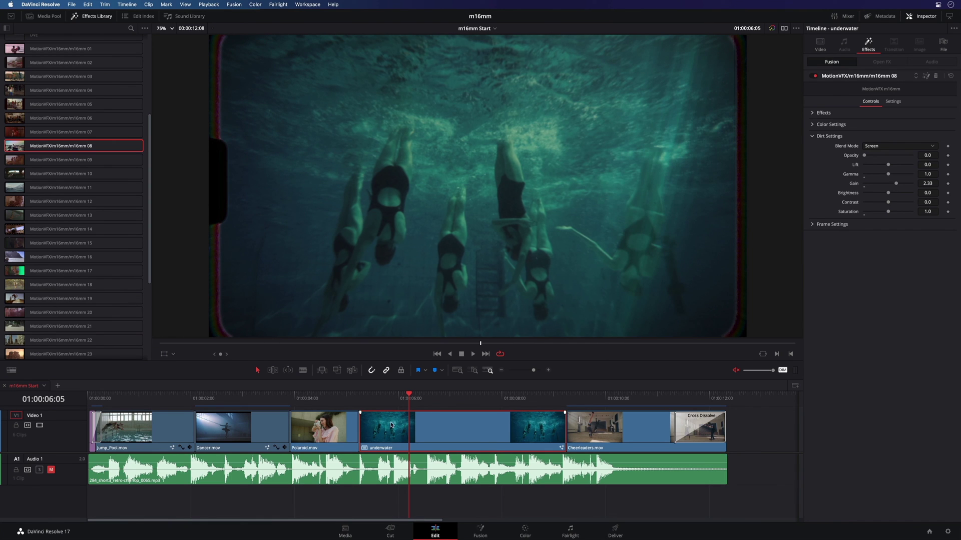
- Uncheck Frame under m16mm 08's Frame Settings to remove the film-frame border
left_click_drag(409, 396, 449, 397)
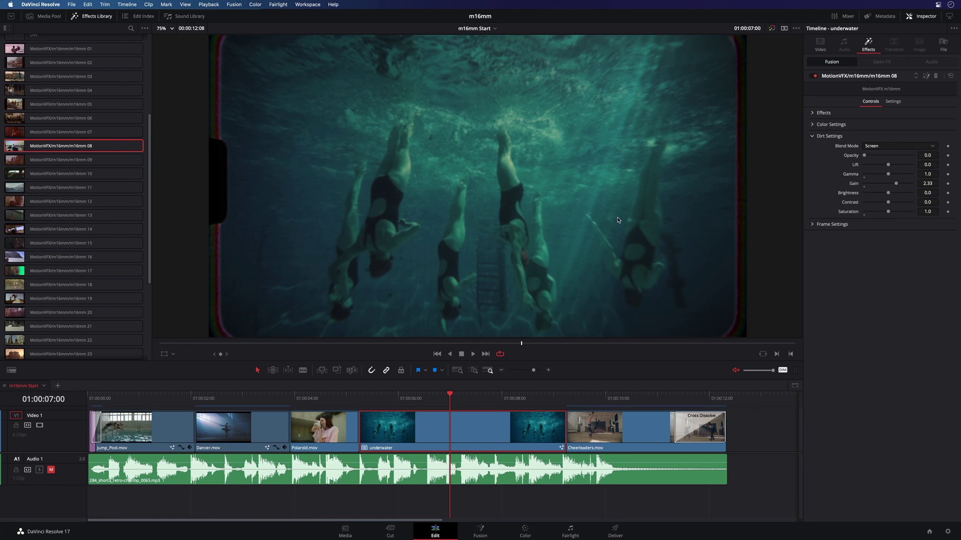
left_click(812, 225)
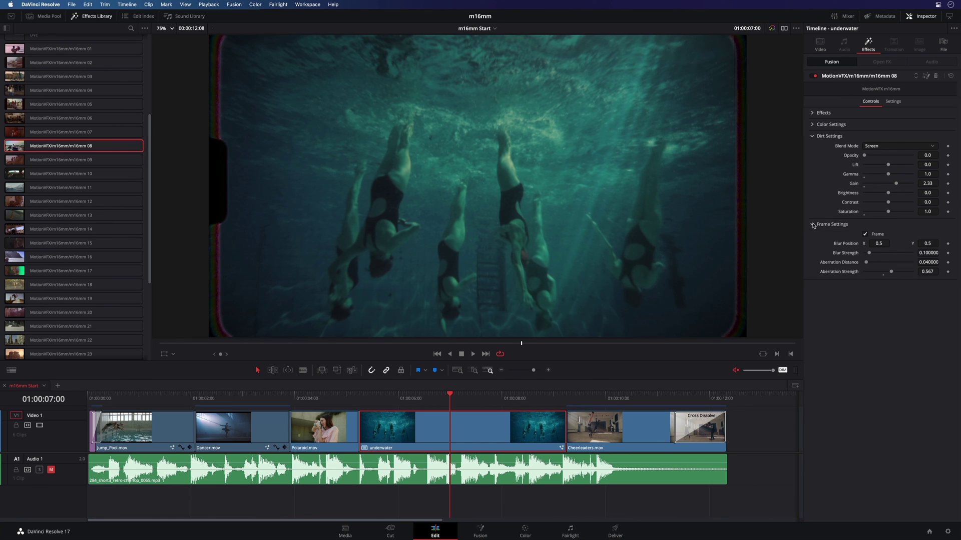
left_click(865, 235)
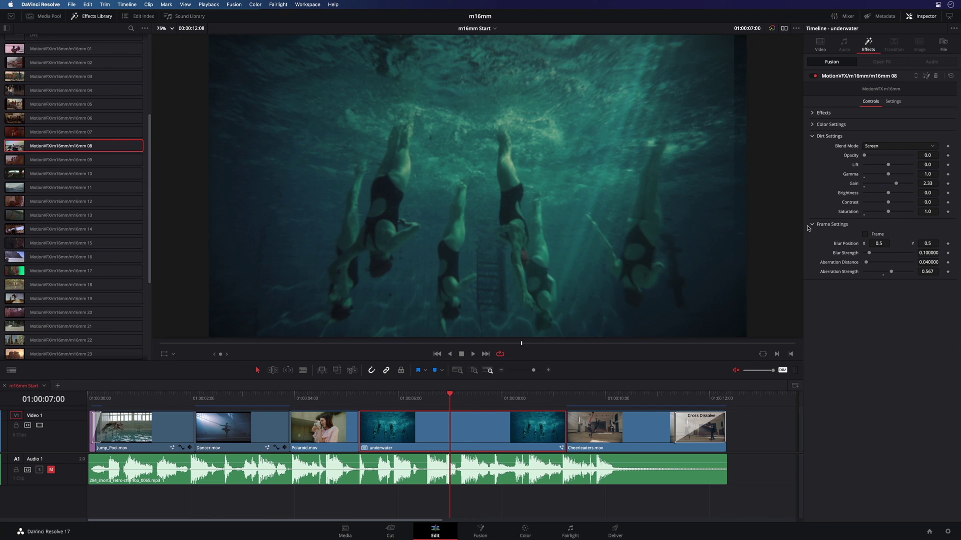
left_click(835, 77)
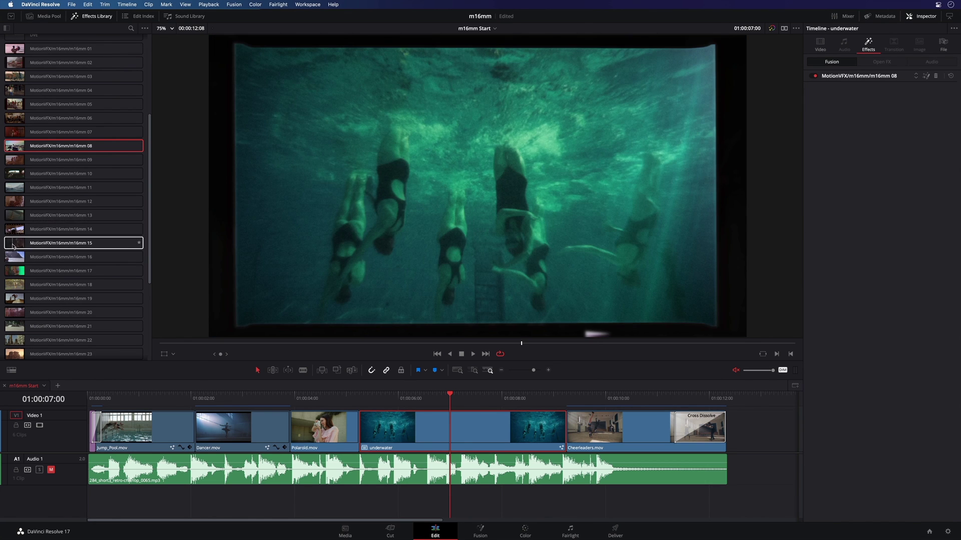
- Apply the m16mm 15 preset to the underwater clip and enable Moving Scratch
left_click_drag(39, 243, 469, 439)
left_click(812, 126)
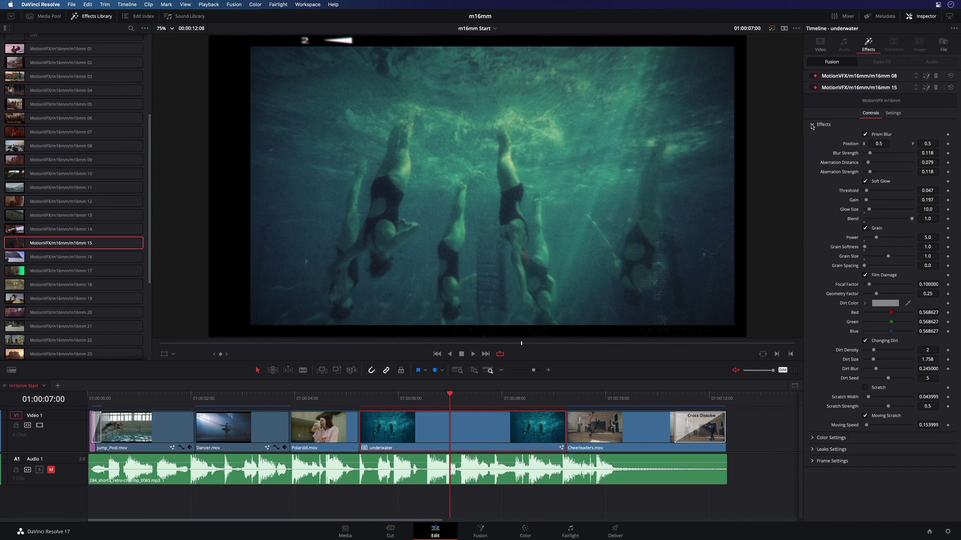
left_click(865, 415)
left_click(815, 124)
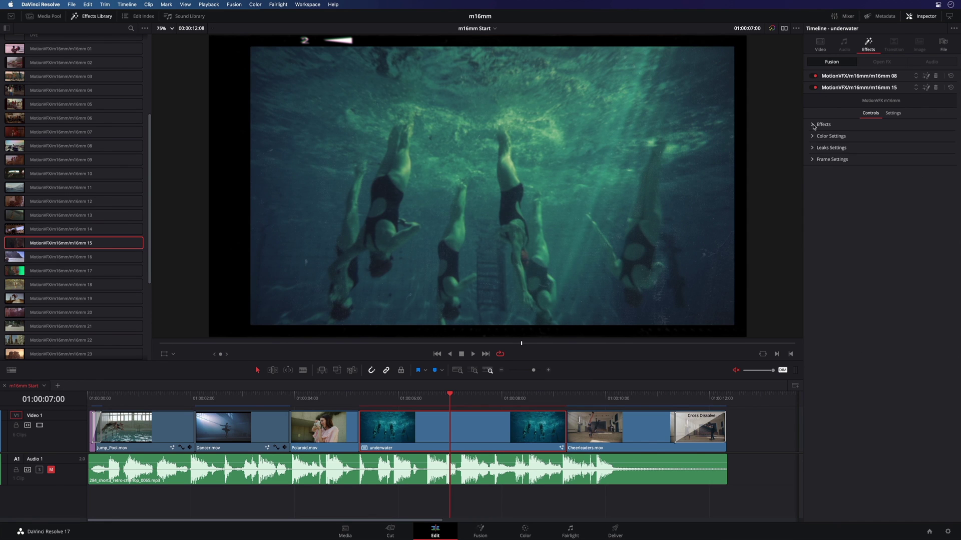
- Raise m16mm 15's frame aberration to distance 0.031 and strength 0.622
left_click(830, 136)
left_click(830, 136)
left_click(823, 148)
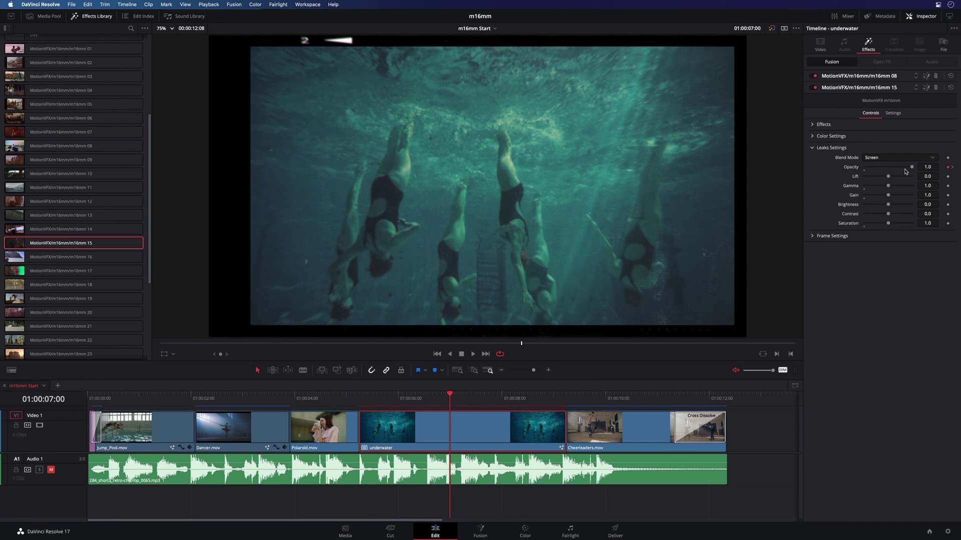
left_click(811, 148)
left_click(812, 160)
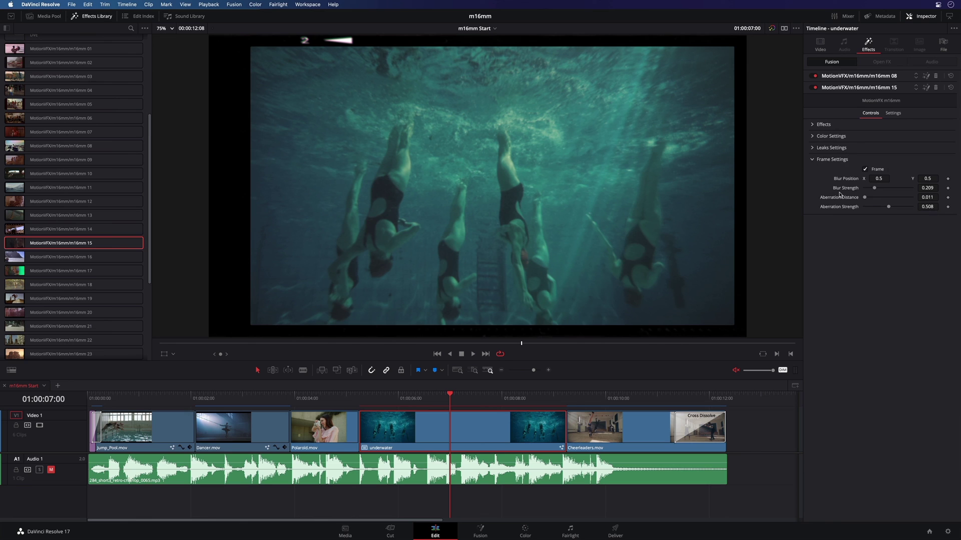
left_click_drag(867, 200, 895, 209)
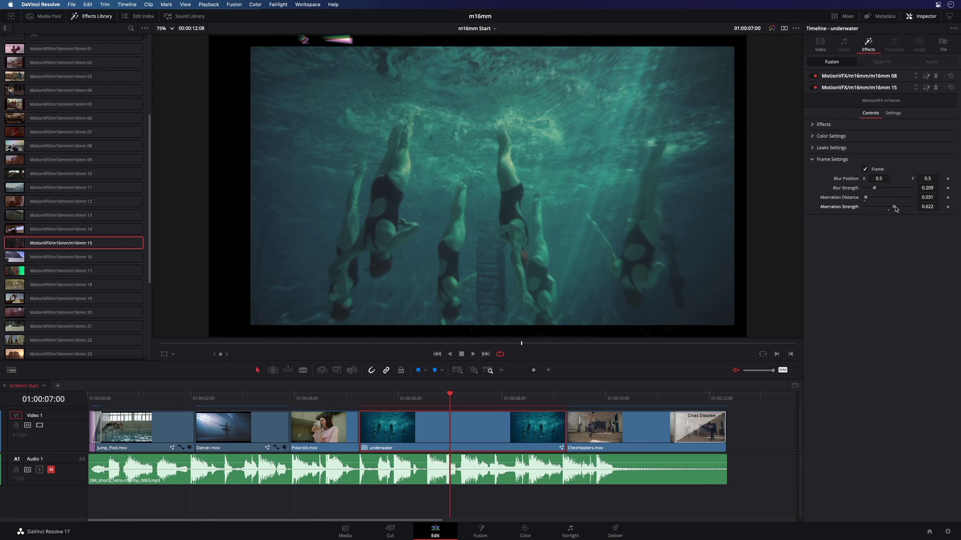